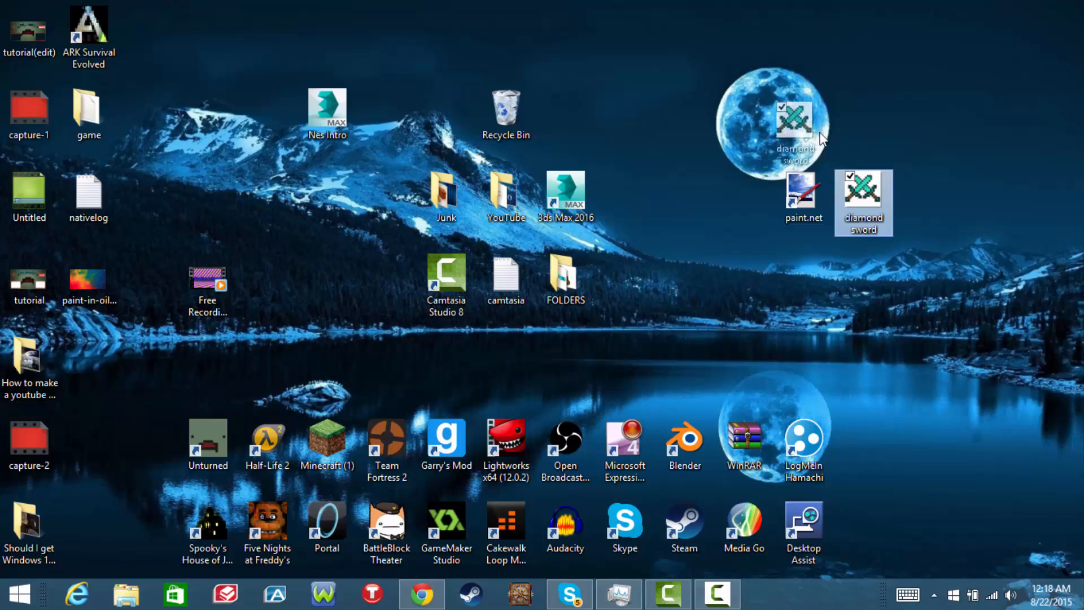
mouse_move(802, 283)
left_mouse_down()
mouse_move(841, 199)
mouse_move(811, 143)
mouse_move(788, 127)
mouse_move(737, 199)
mouse_move(858, 229)
mouse_move(859, 198)
left_mouse_up()
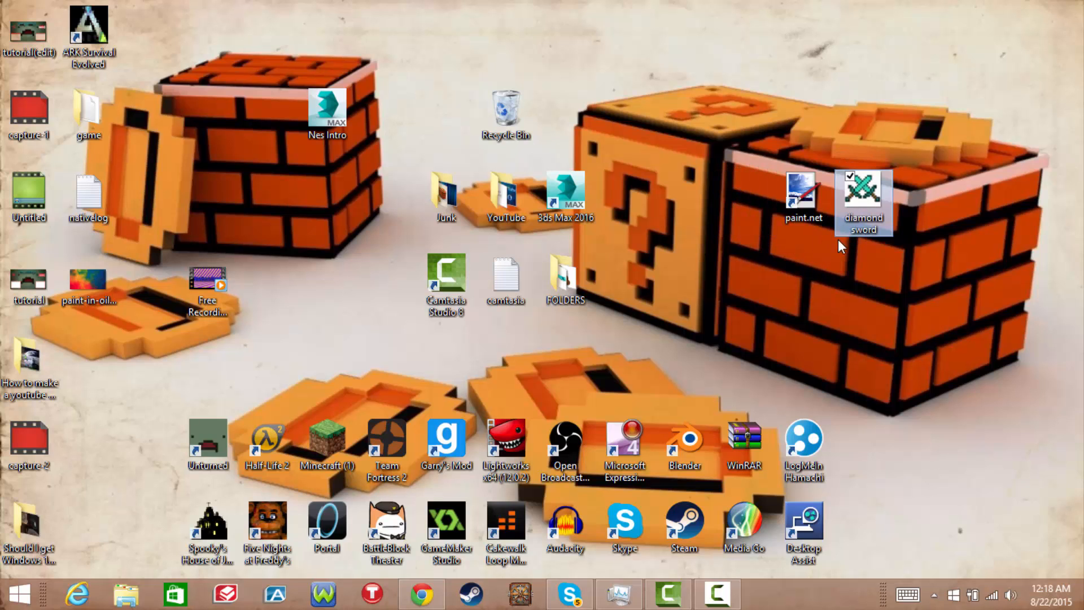
Step: Switch to Chrome, copy the rainbow burst space wallpaper image from the Google image results, and return to the desktop
left_click(422, 570)
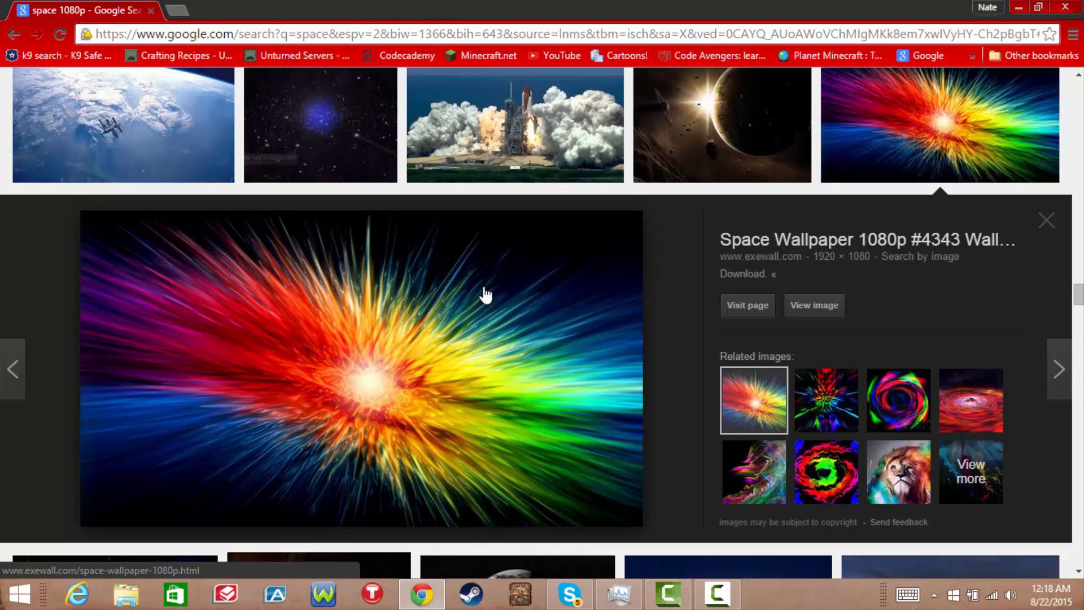
right_click(337, 355)
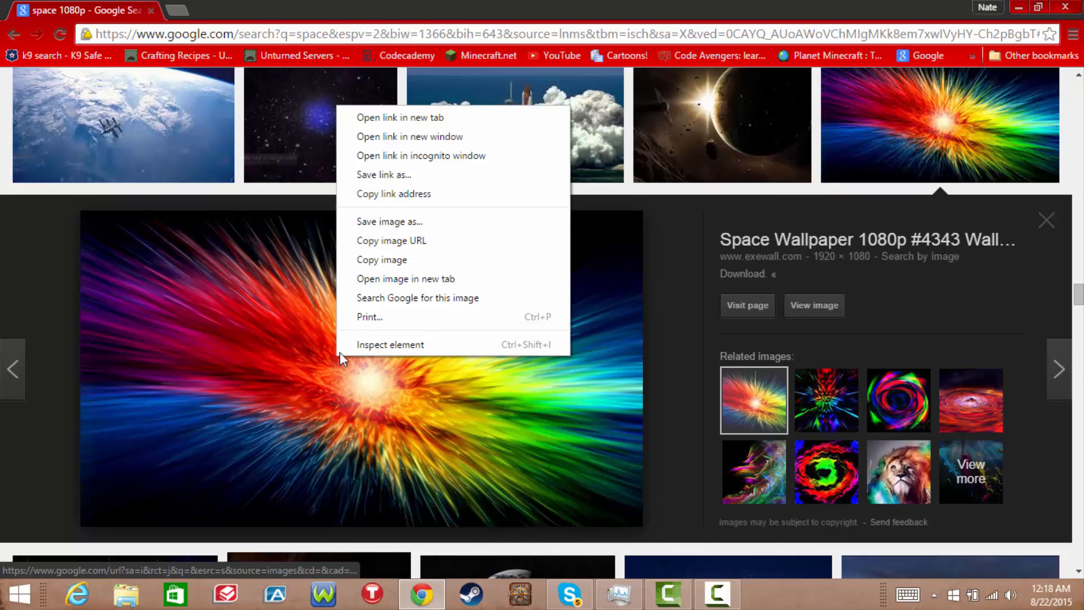
left_click(422, 255)
left_click(1018, 8)
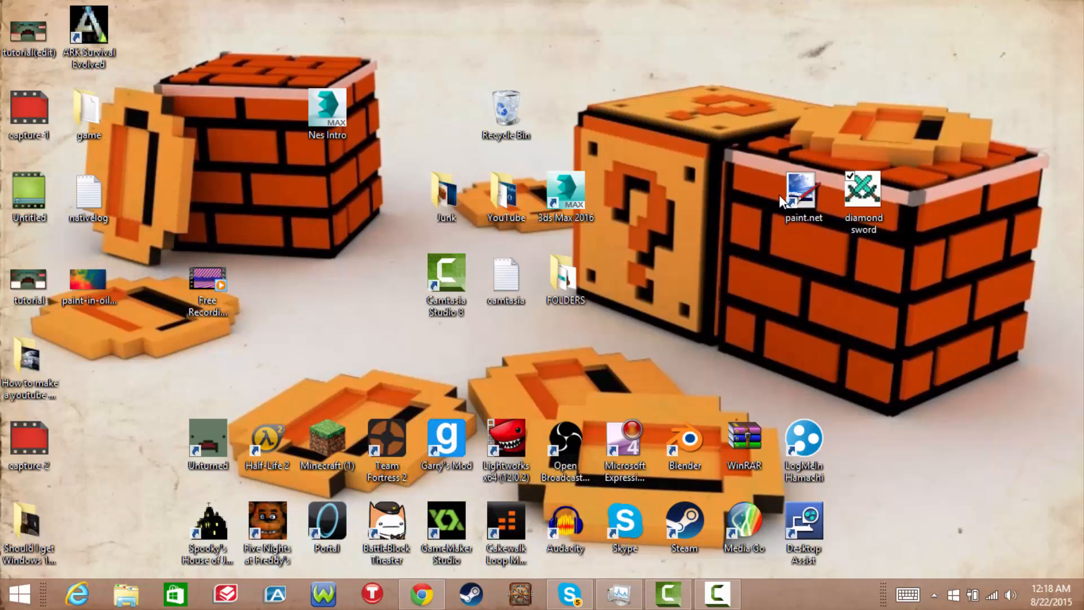
Step: Open paint.net and paste the copied wallpaper, expanding the canvas to fit the image
left_click(798, 202)
double_click(804, 208)
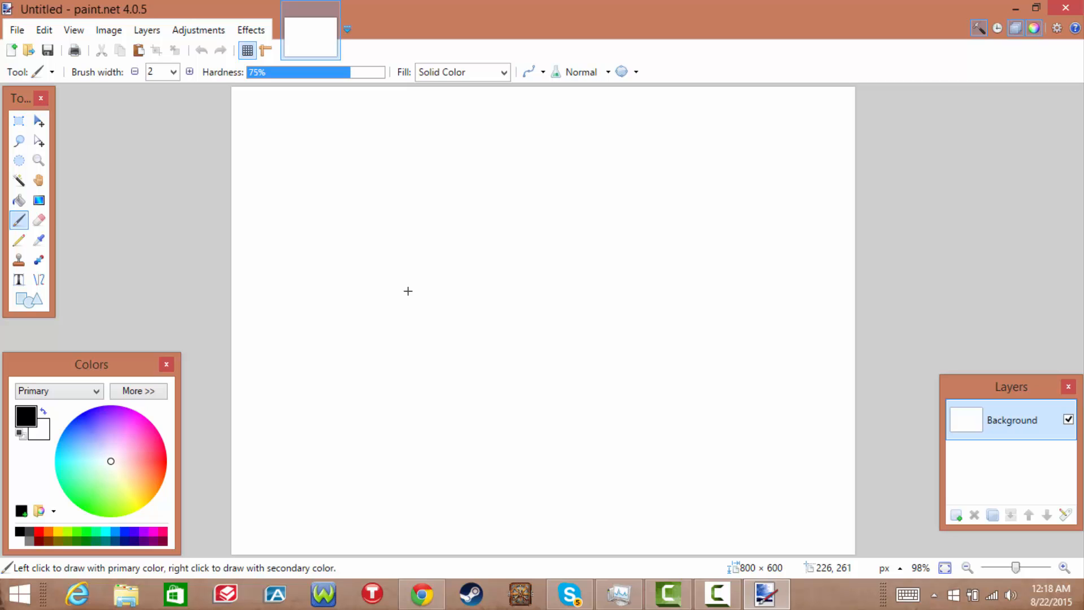
key("ctrl+v")
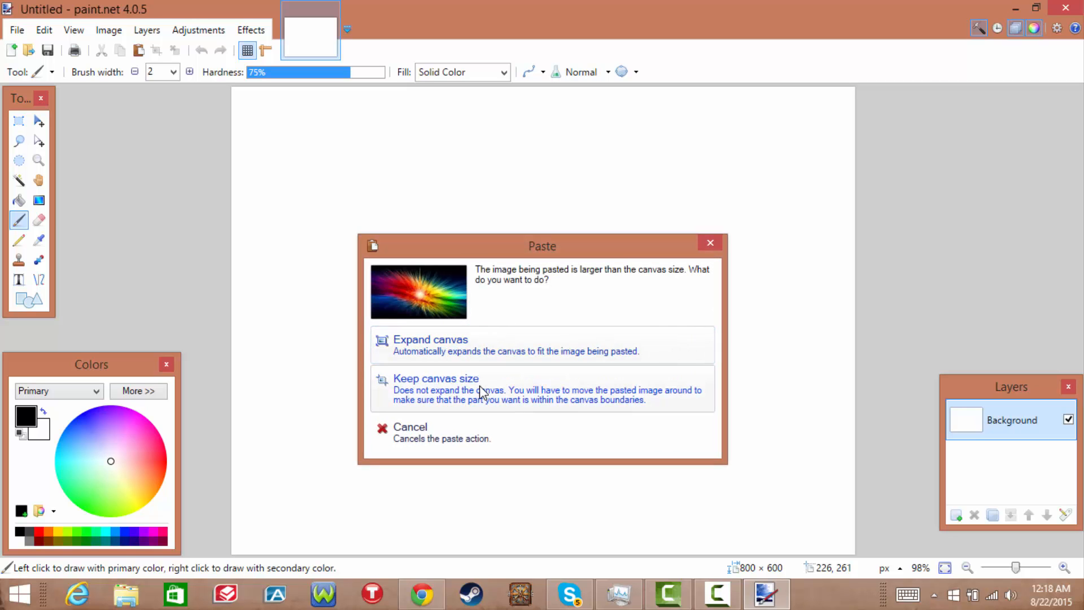
left_click(485, 349)
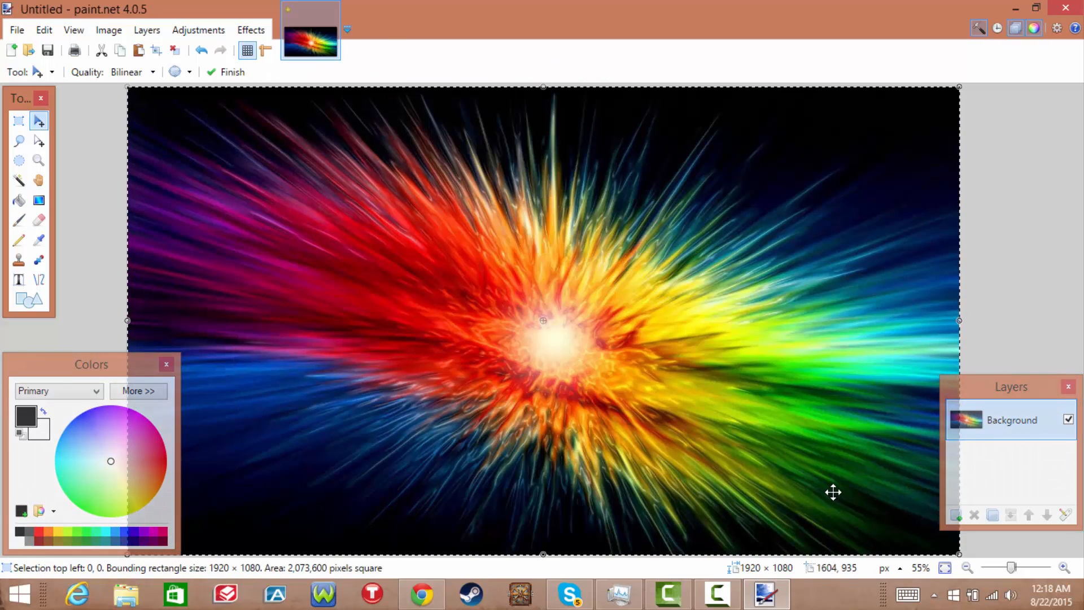
Step: Rotate the pasted wallpaper about 14 degrees counterclockwise on the canvas
left_click(967, 568)
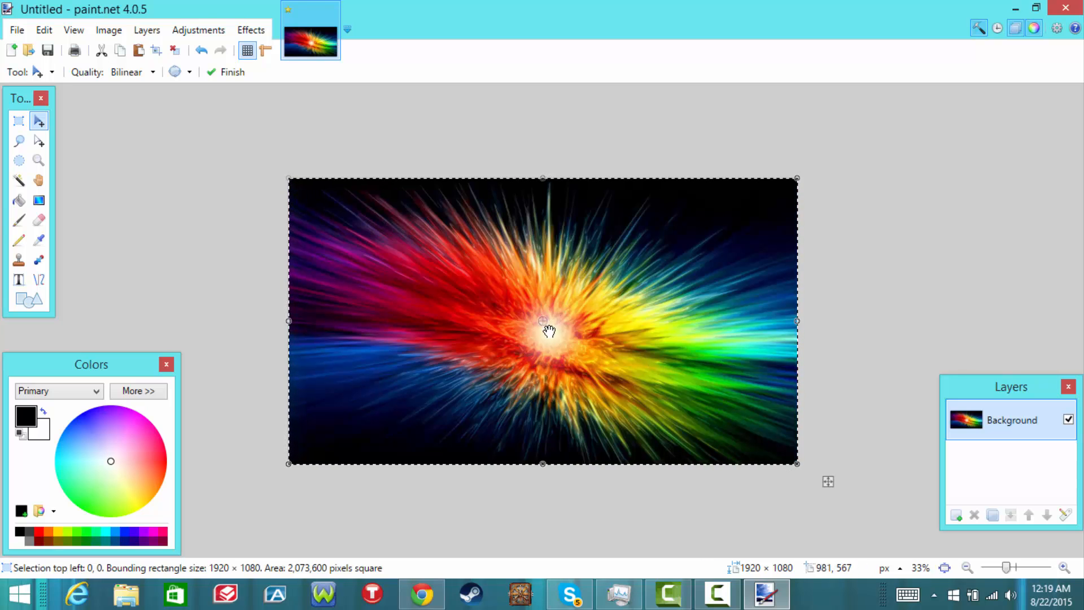
left_click_drag(734, 499, 782, 451)
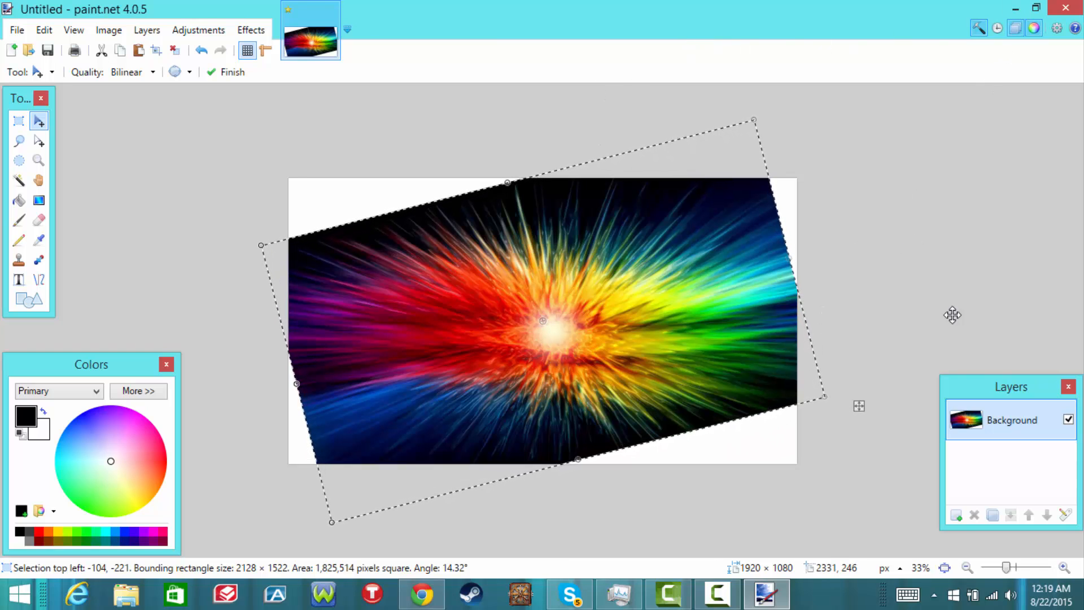
Step: Add a new layer above the wallpaper and hide the Background layer
left_click(956, 514)
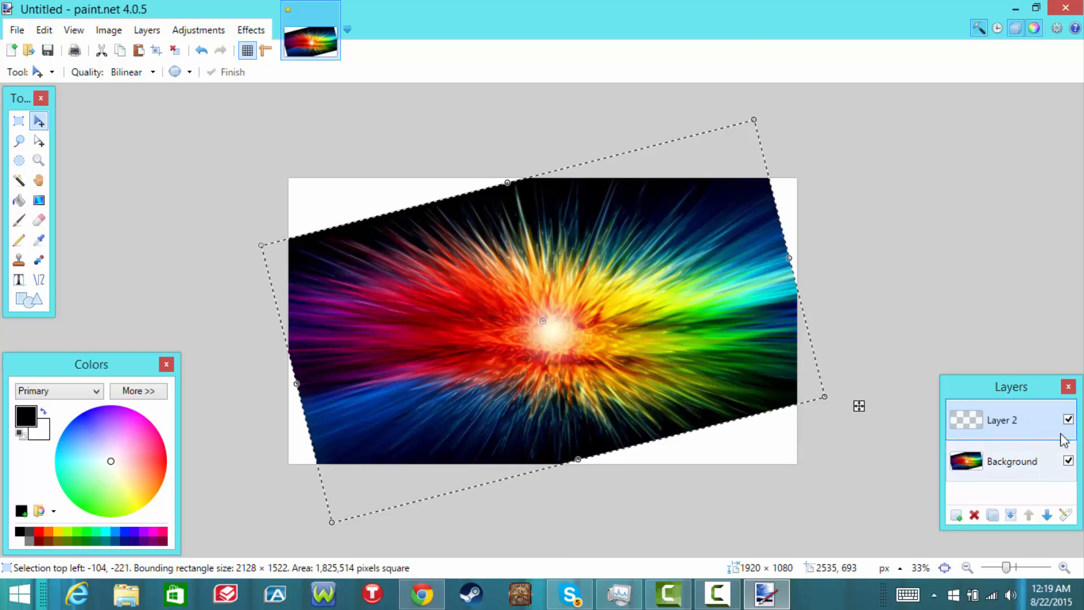
left_click(1068, 461)
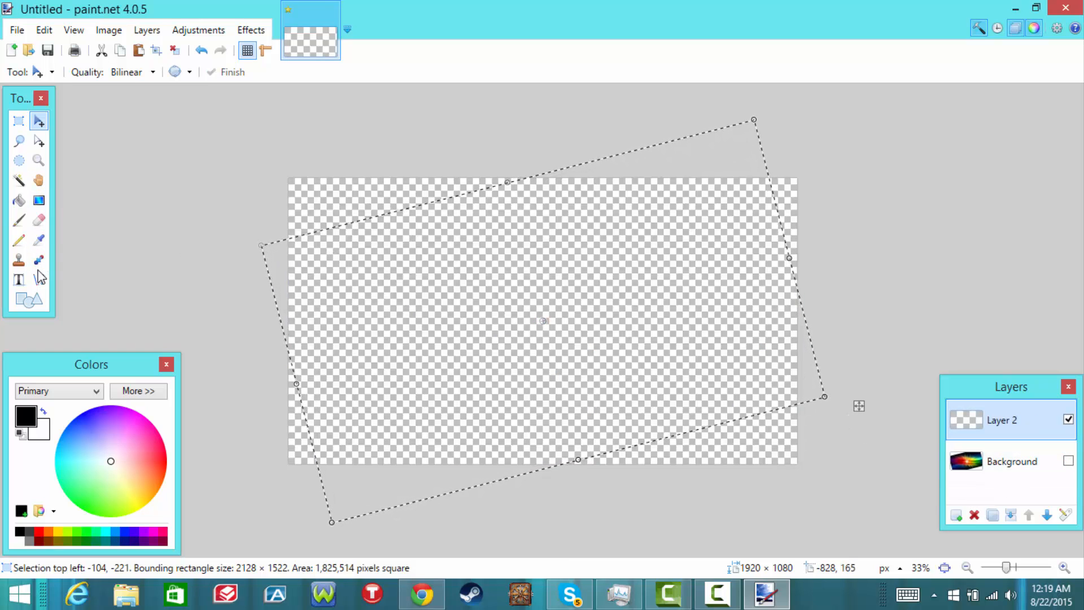
Step: Start a text entry left of the canvas centre, set to Times New Roman, size 192, with cyan as the primary colour
left_click(22, 282)
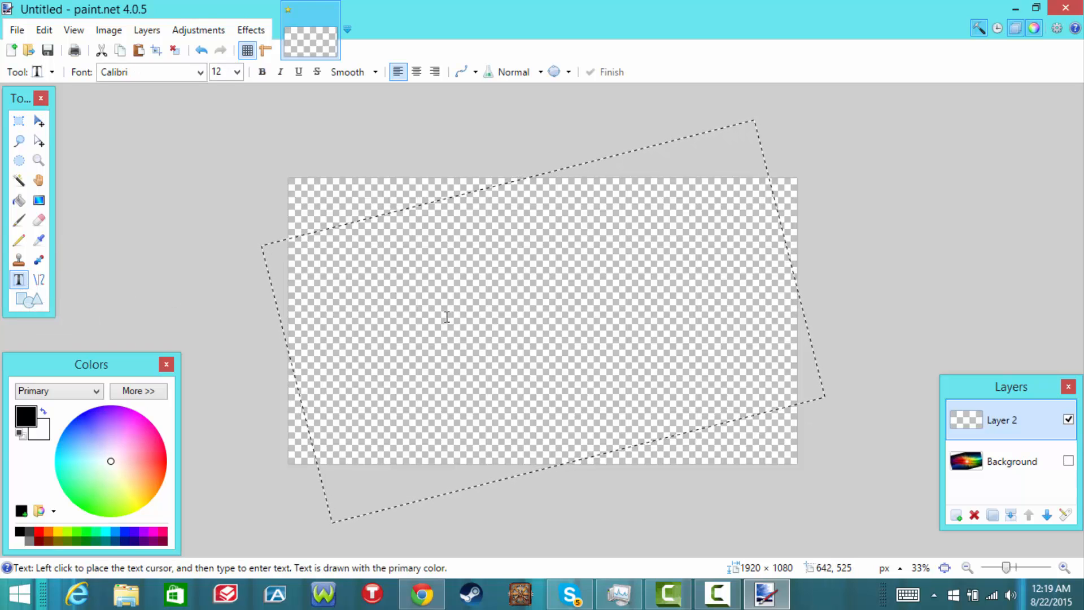
left_click(416, 316)
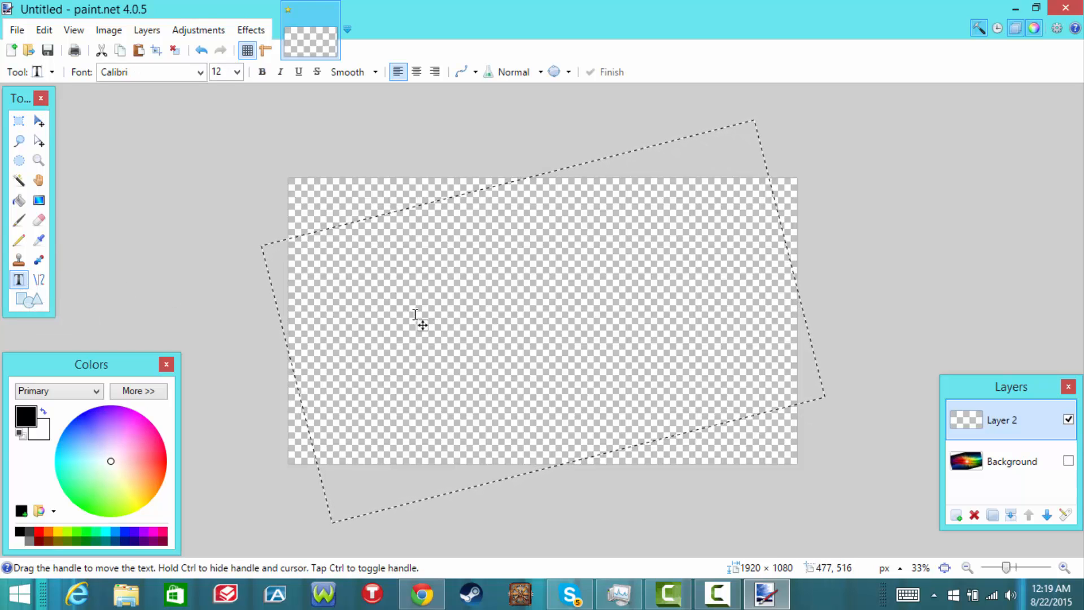
left_click(237, 72)
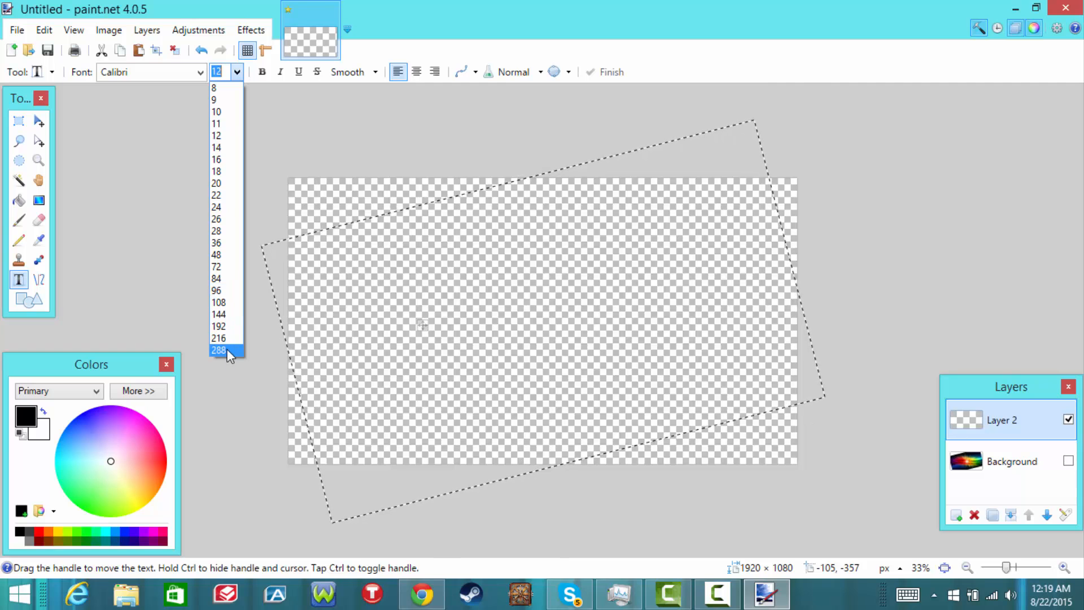
left_click(223, 329)
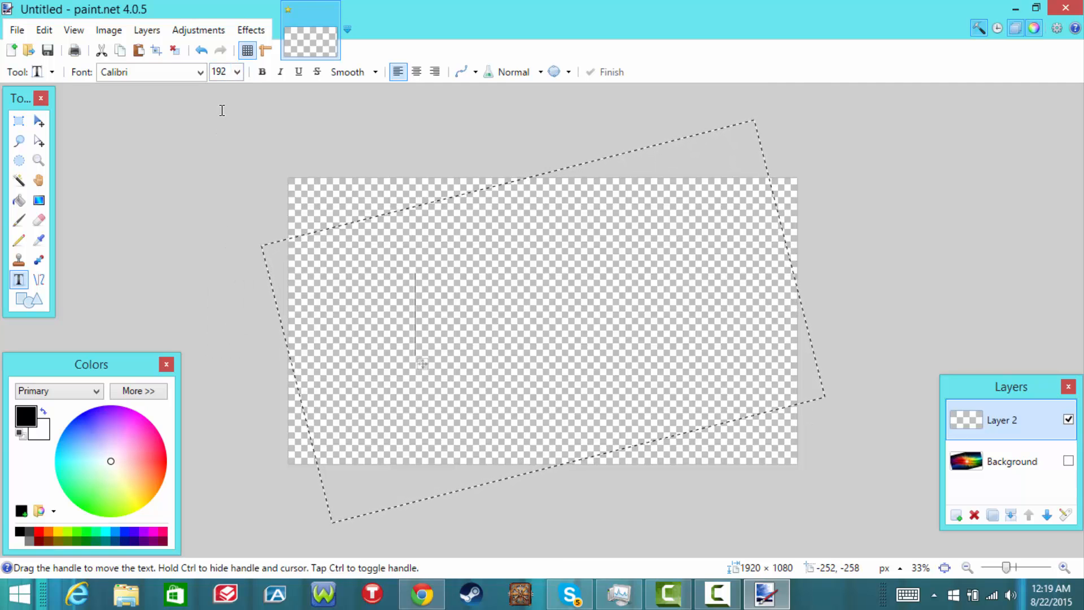
left_click(201, 72)
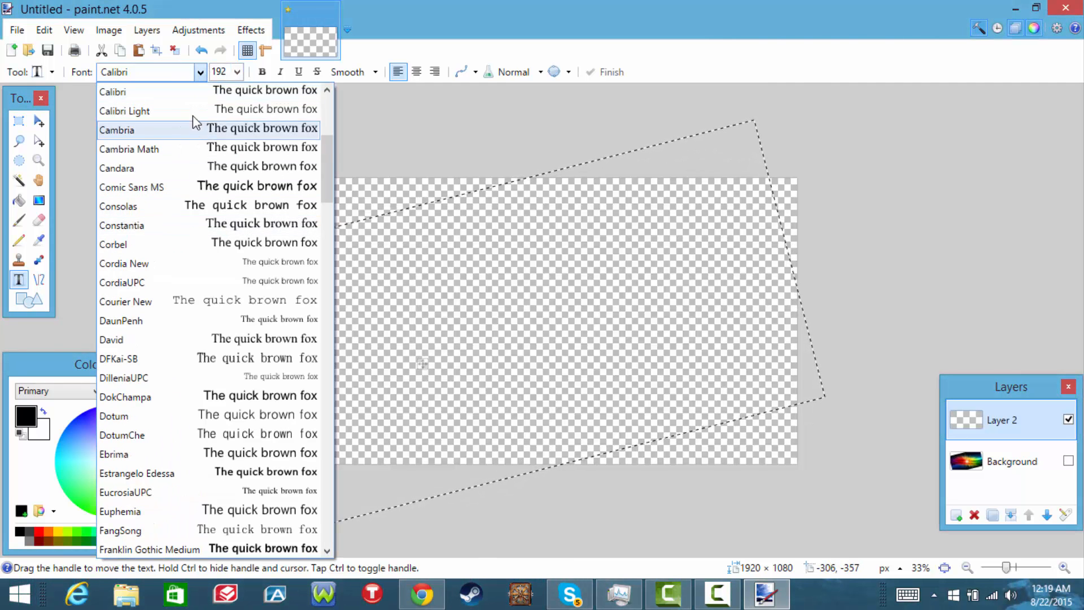
type("Tahoma")
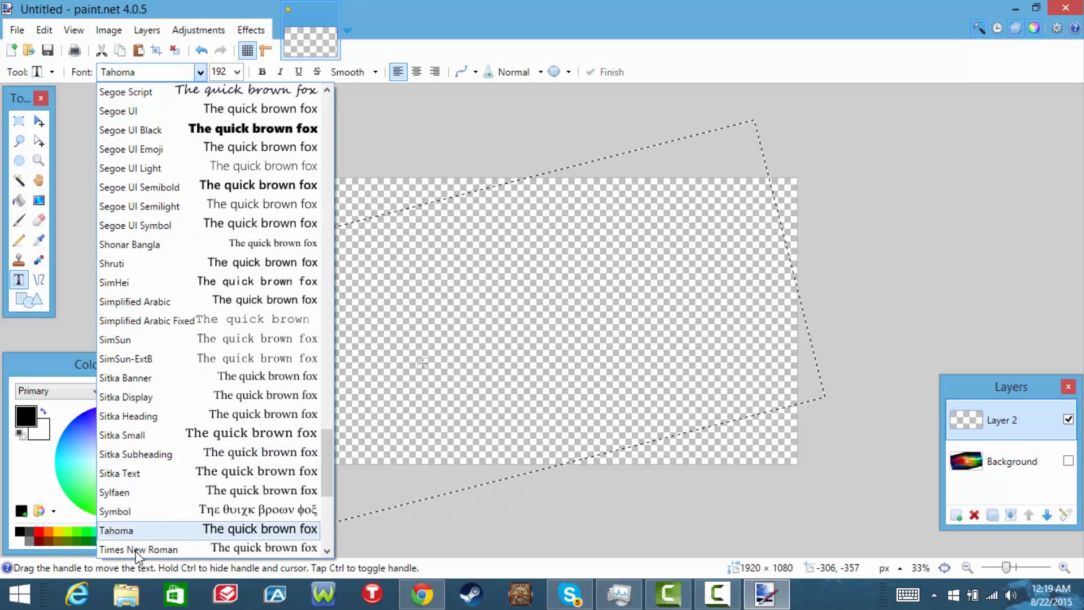
scroll(144, 491, "down", 4)
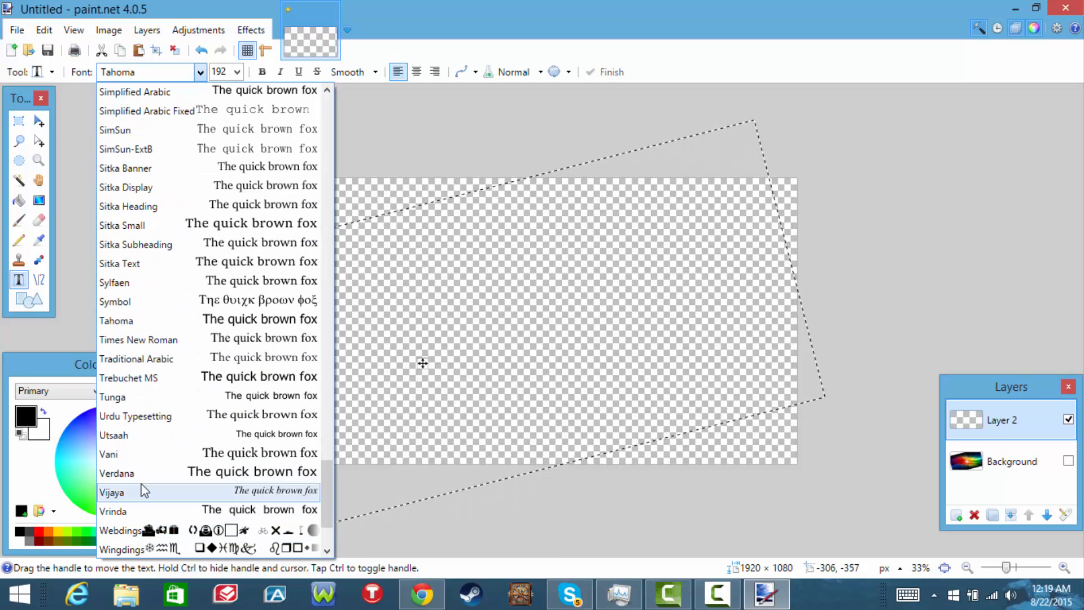
left_click(153, 339)
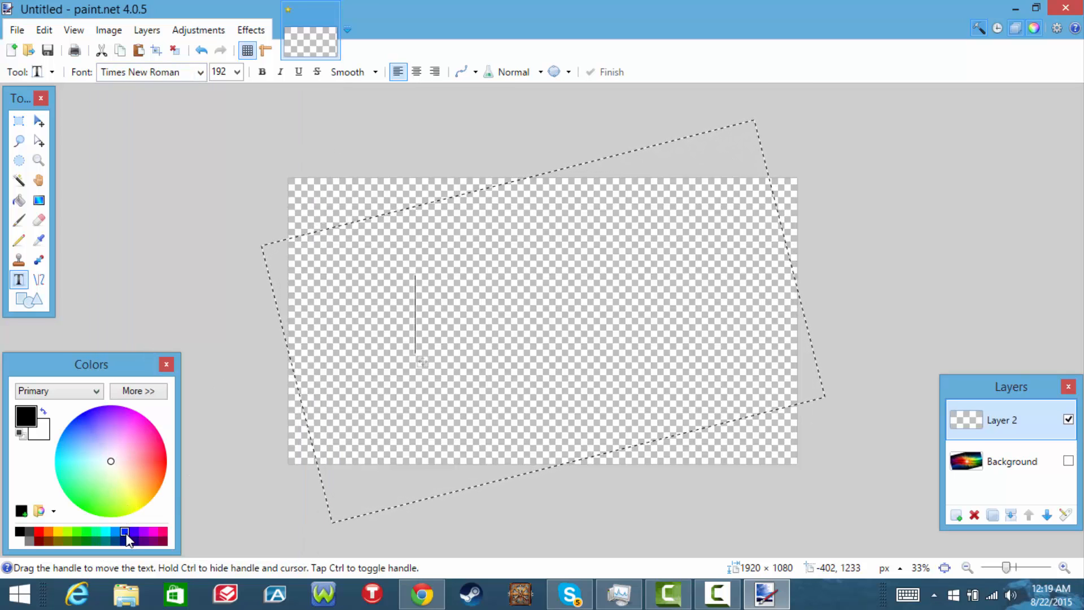
left_click(107, 531)
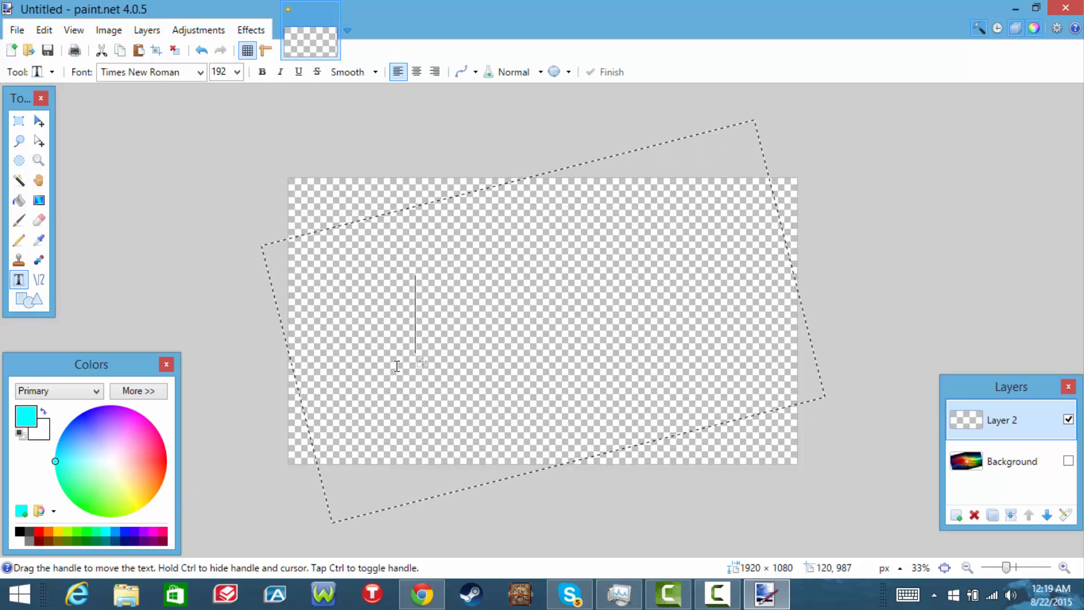
Step: Write "The_Gaming_4" on the new layer and move the text left so it fits within the canvas
type("T")
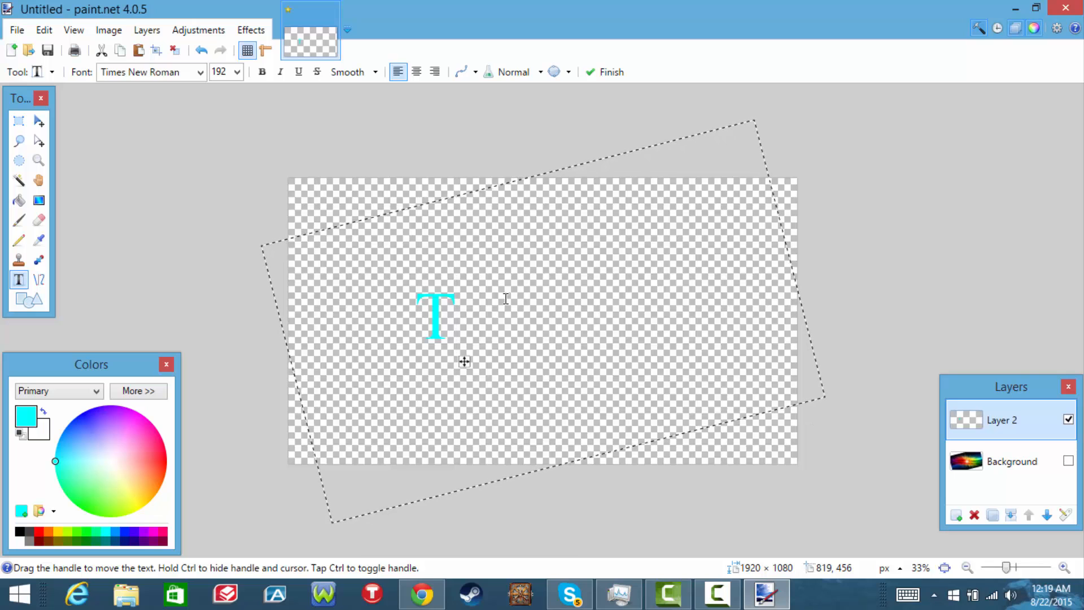
type("he")
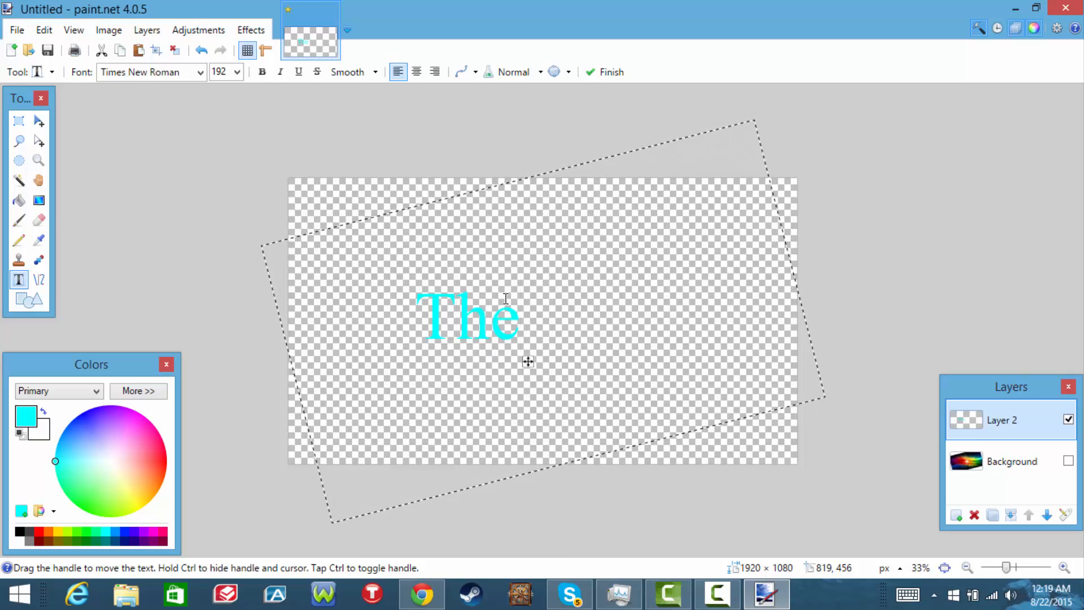
type("_Gaming_")
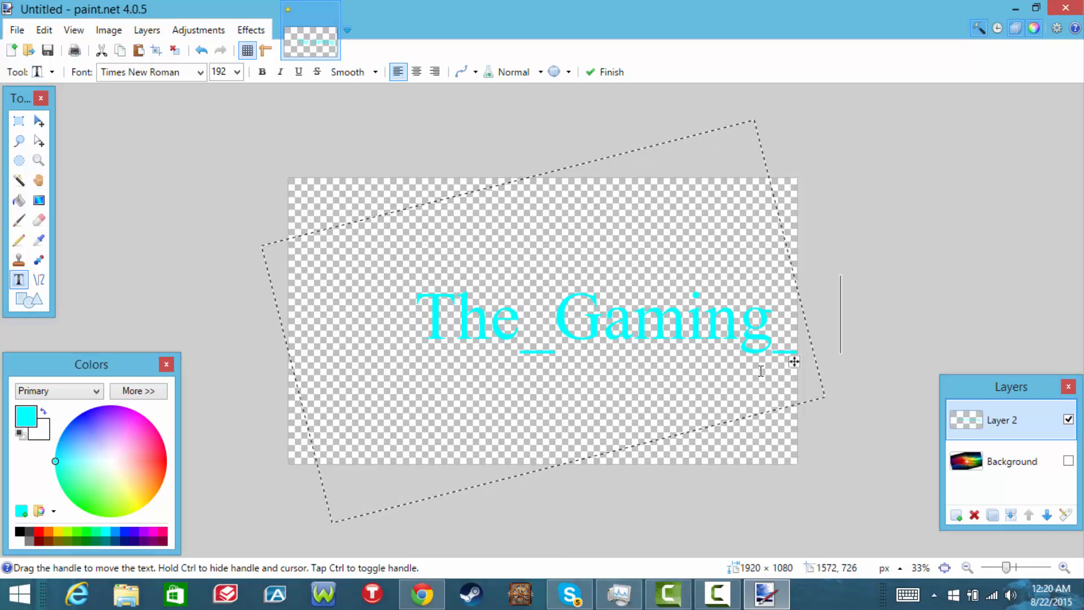
type("$")
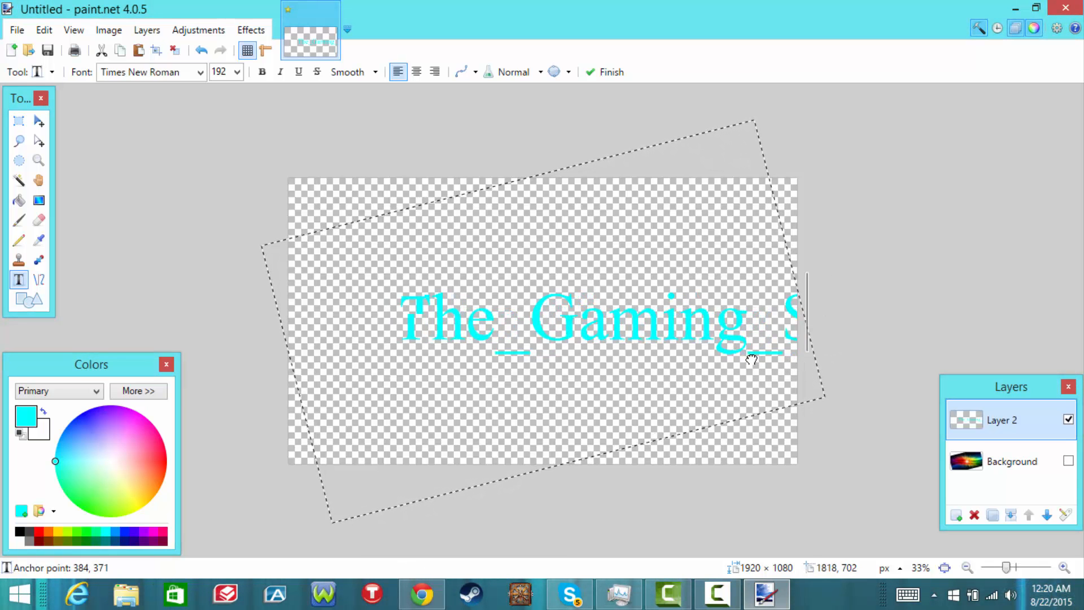
left_click_drag(794, 364, 706, 358)
key("BackSpace")
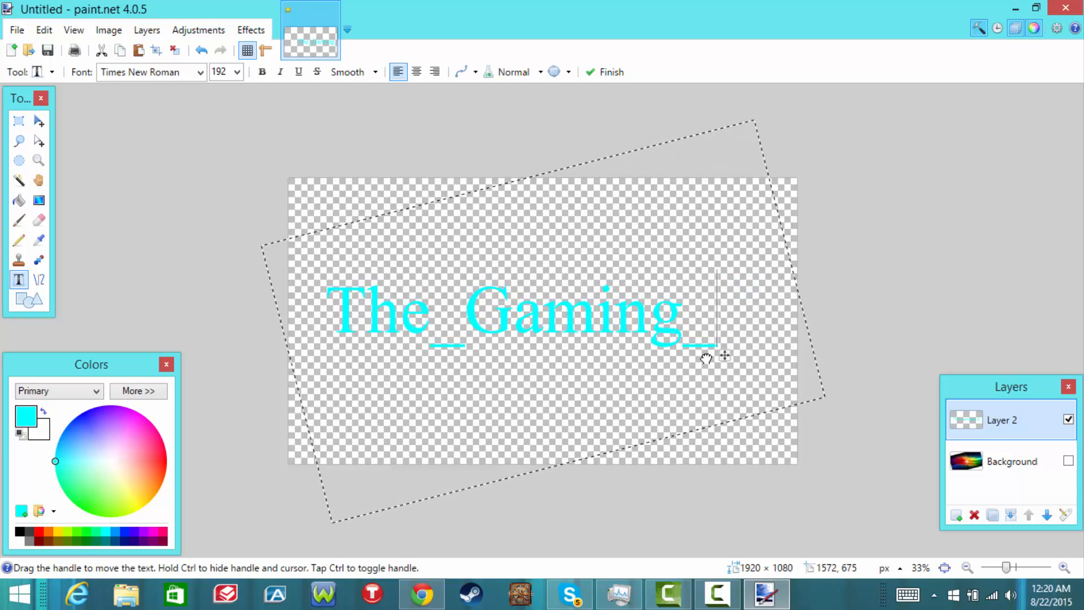
type("4")
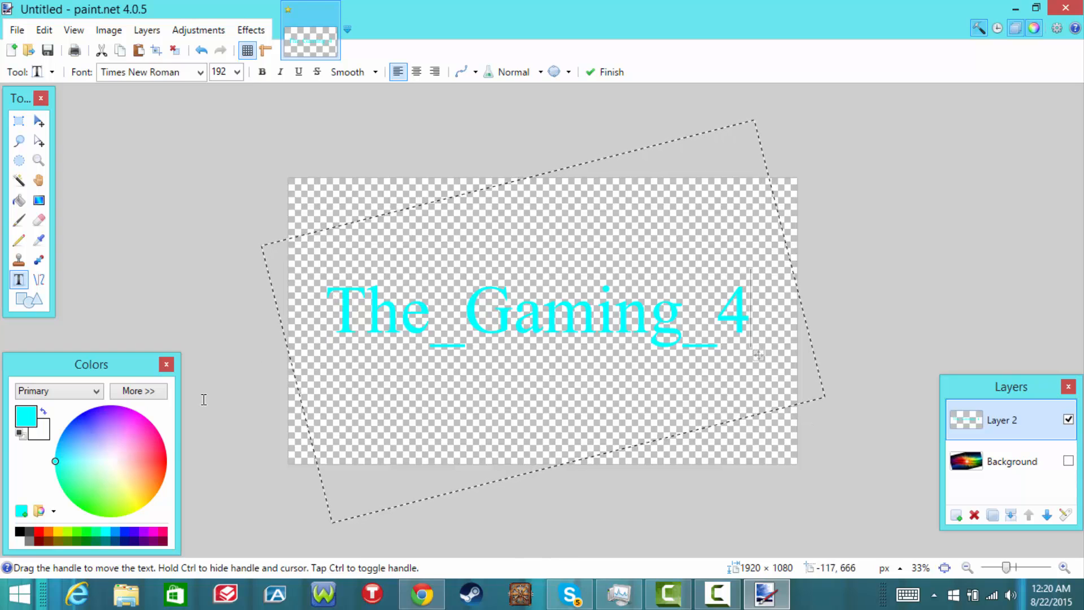
Step: Make the title text bold and white, and nudge it slightly left to centre it
left_click(79, 415)
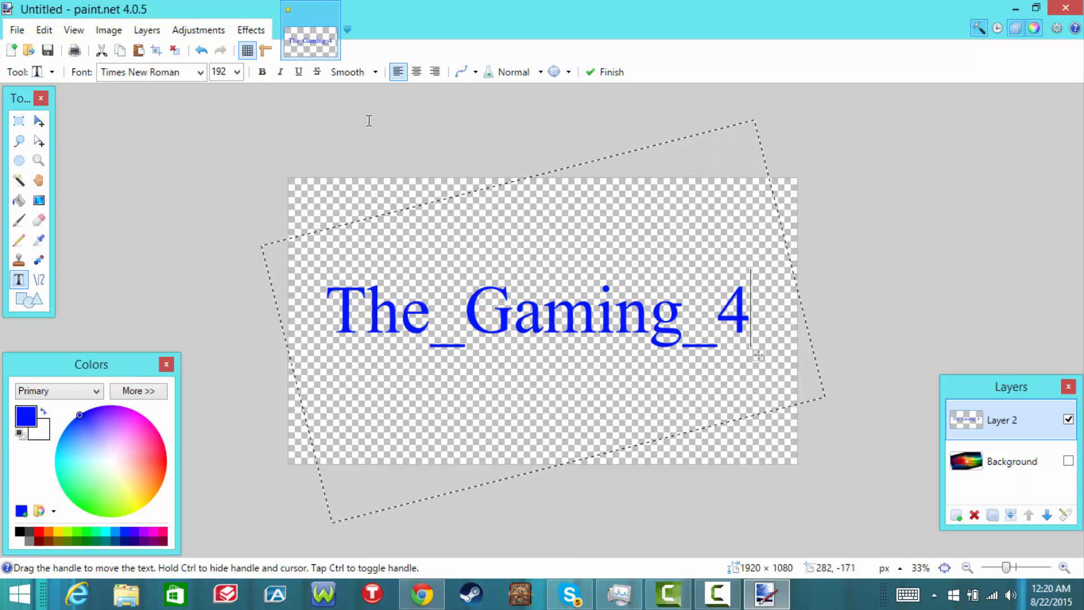
left_click(261, 73)
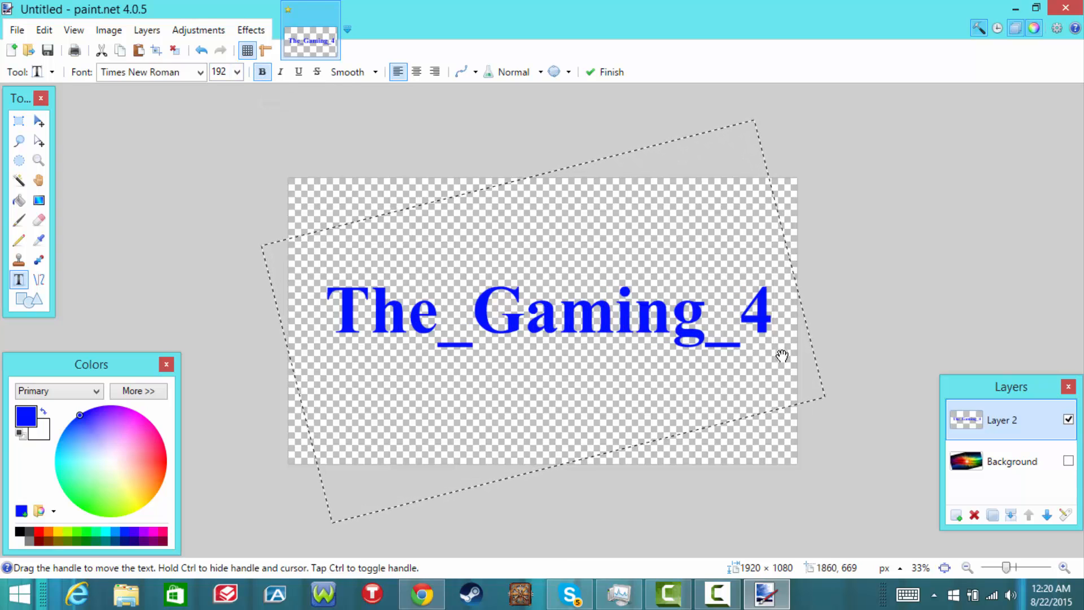
left_click_drag(782, 355, 777, 357)
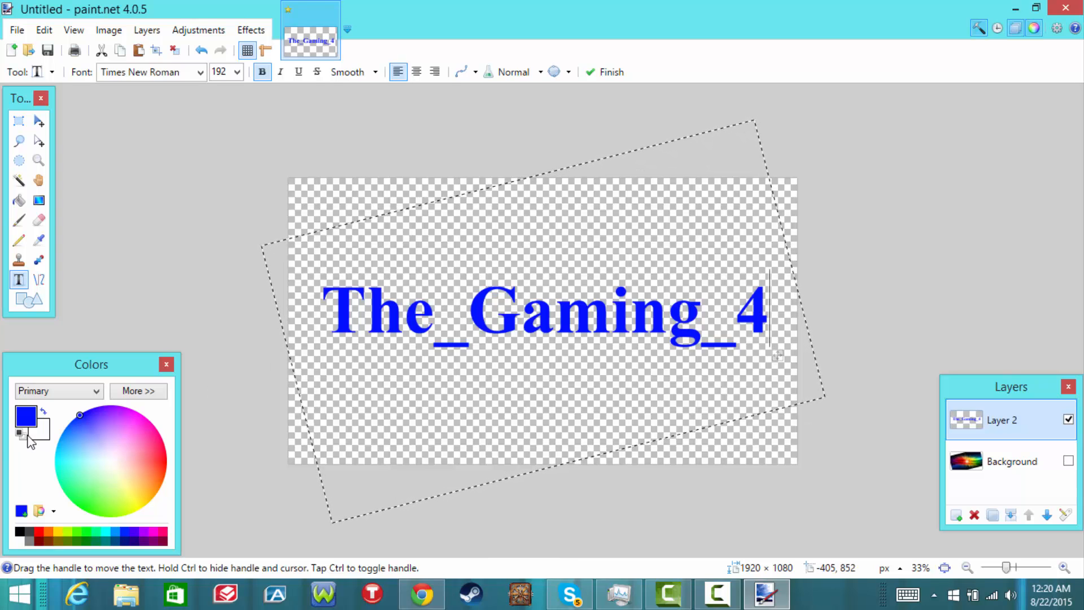
left_click(19, 541)
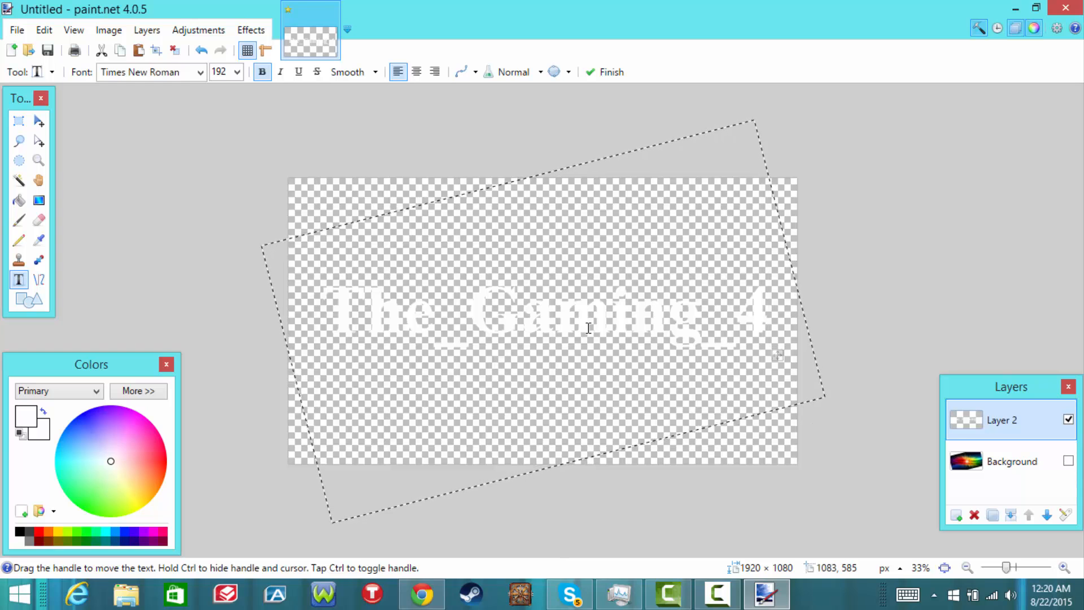
Step: Show the Background layer again behind the title text
left_click(1068, 460)
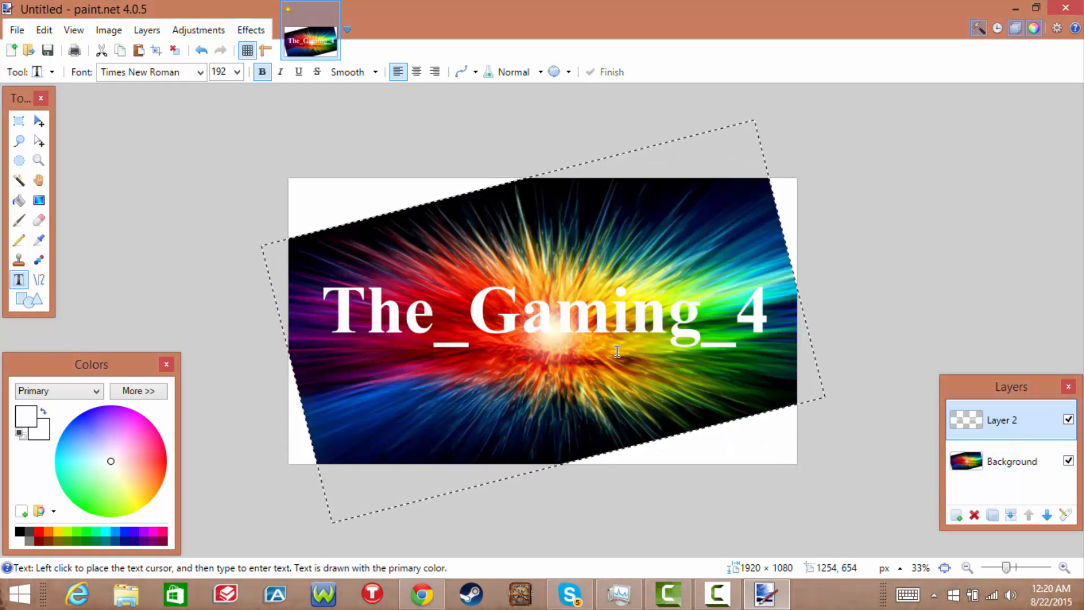
key("ctrl+z")
key("g")
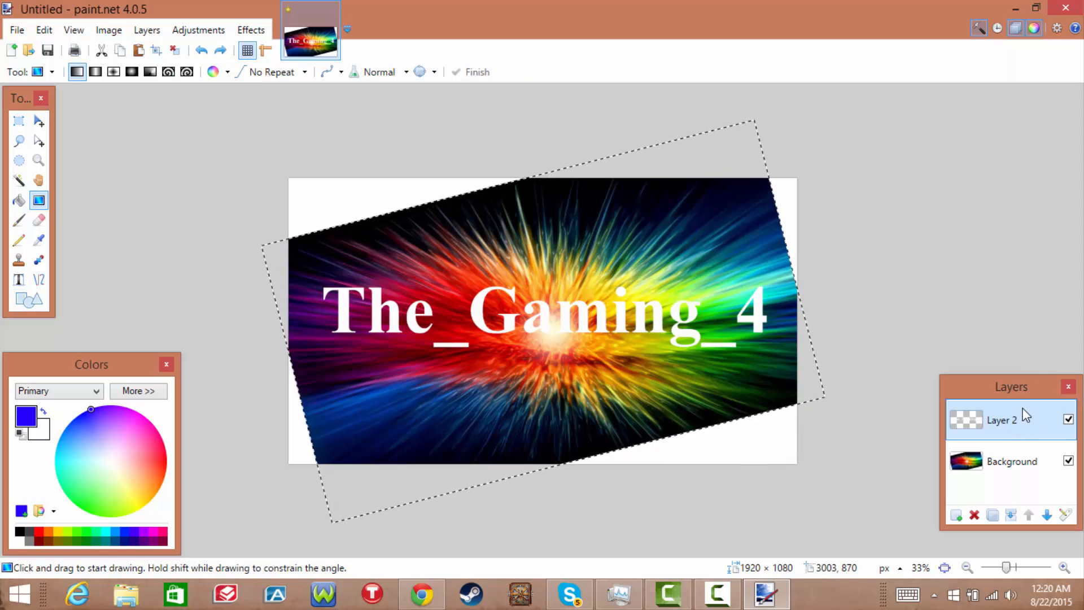
Step: Select all the white lettering of the title on Layer 2 with the Magic Wand at 50% tolerance
left_click(20, 179)
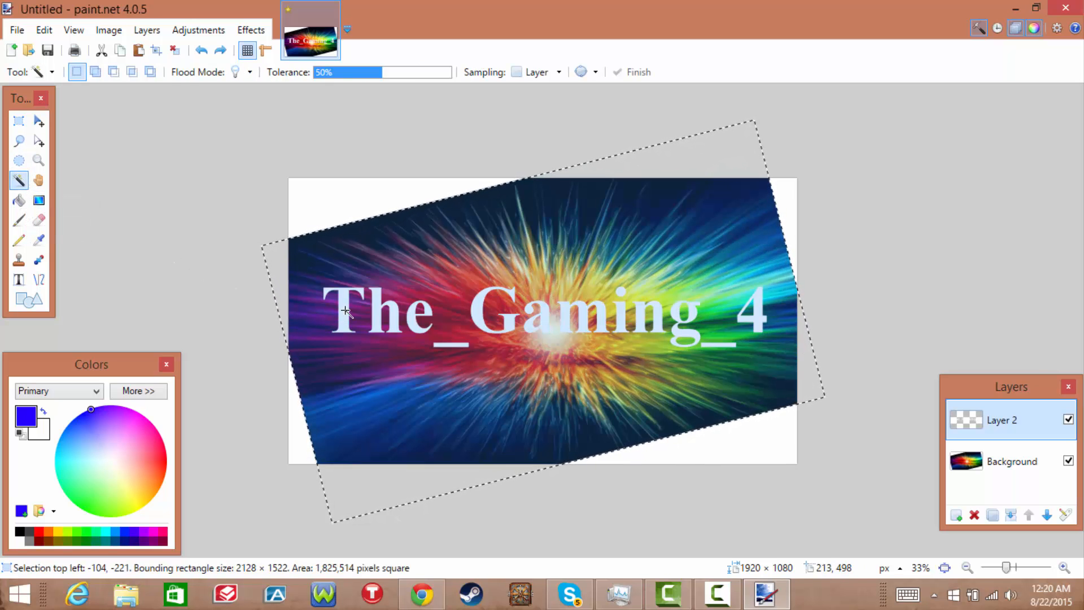
left_click(345, 310)
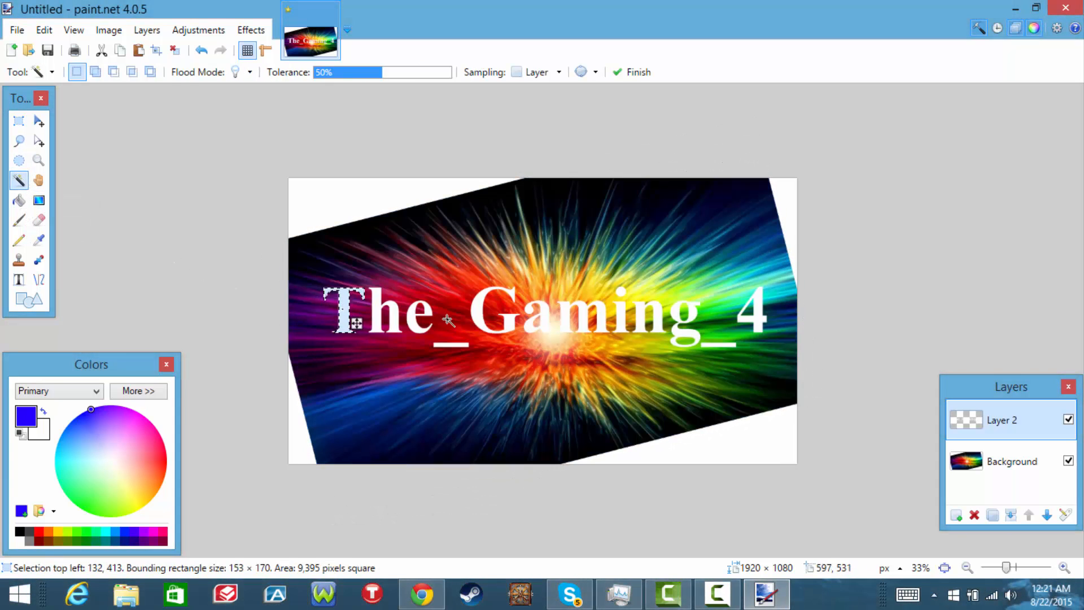
left_click(394, 313)
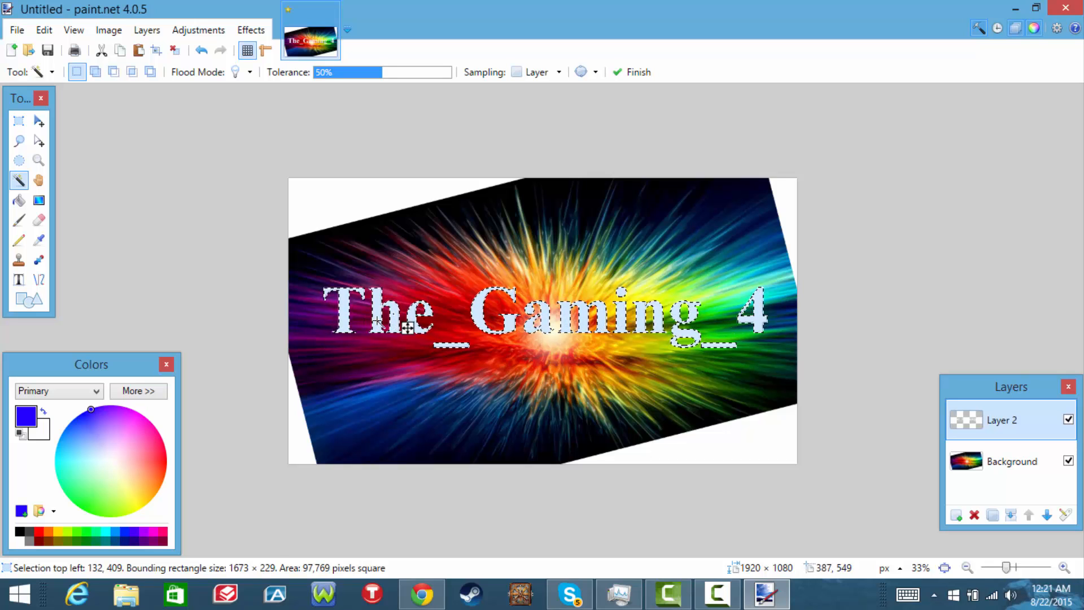
Step: Fill the selected lettering with a short vertical linear gradient, blue at the base and white at the top
left_click(38, 201)
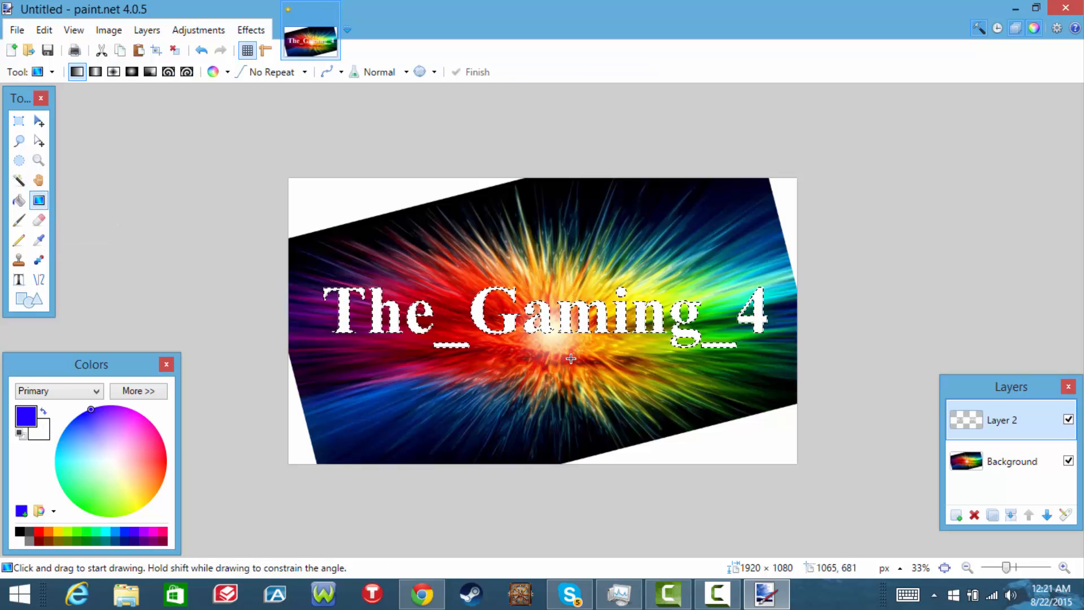
left_click_drag(558, 317, 557, 309)
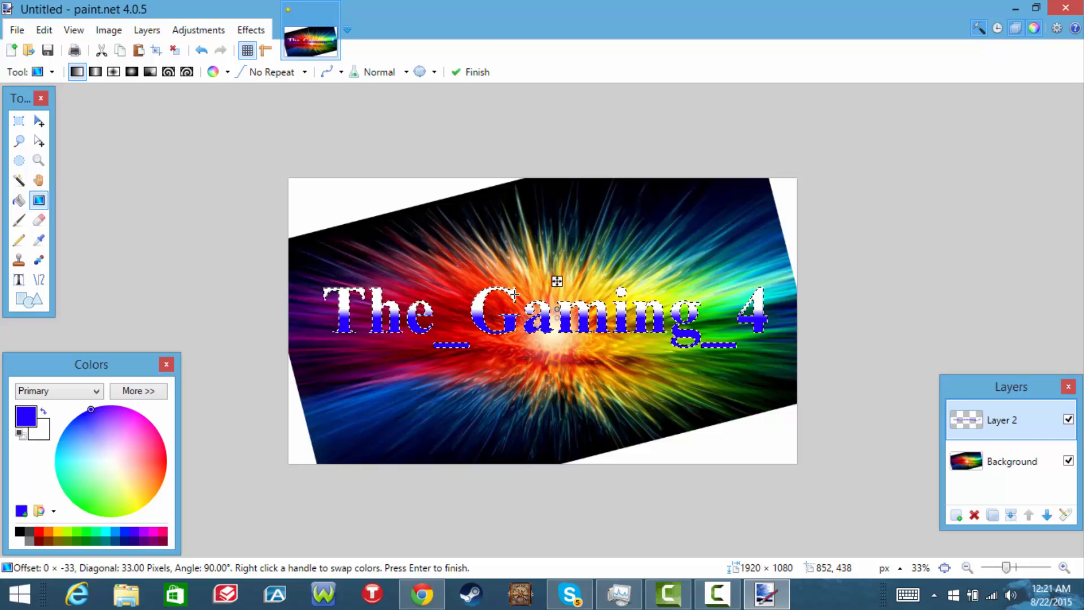
Step: Select the white upper parts of all the letters on Layer 2 with the Magic Wand
left_click(19, 180)
left_click(342, 299)
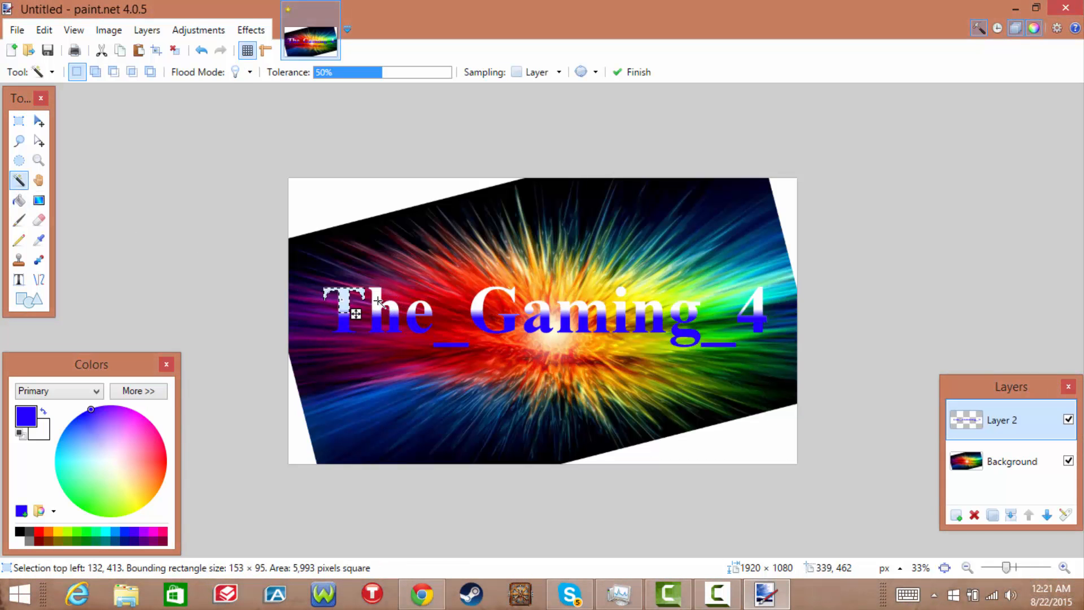
left_click(378, 300, "shift")
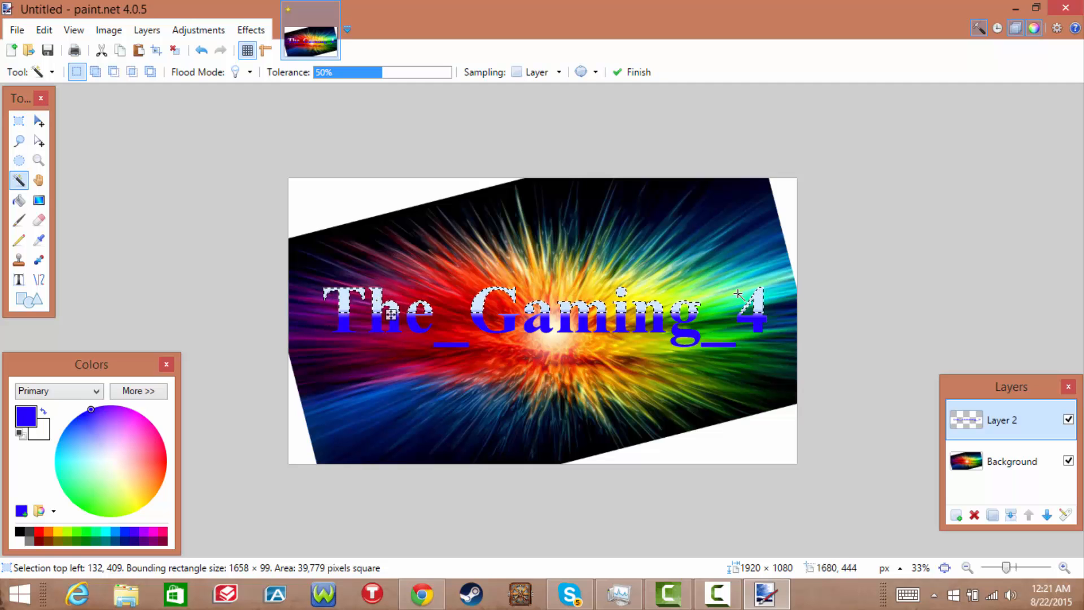
Step: Fill the selected upper halves of the letters with a pale lavender, lowering the primary colour's saturation to 15
left_click(135, 391)
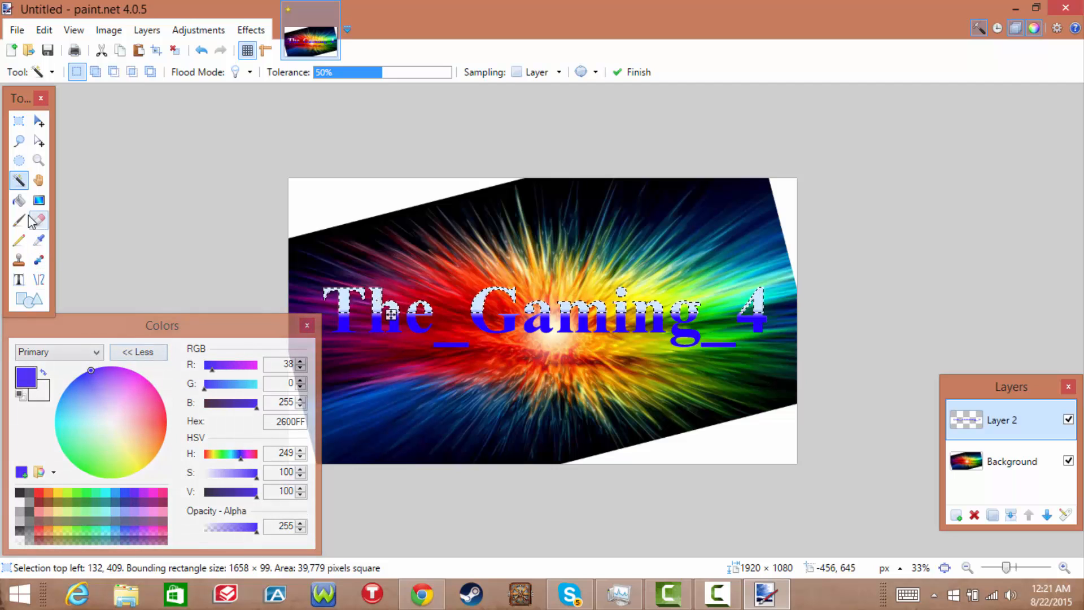
key("f")
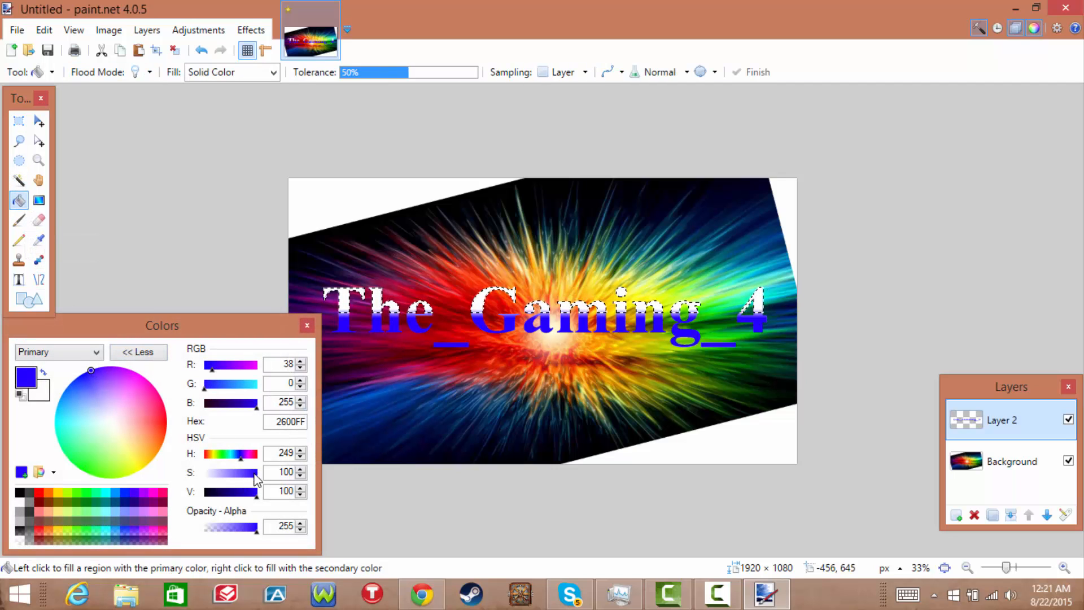
left_click_drag(255, 477, 215, 478)
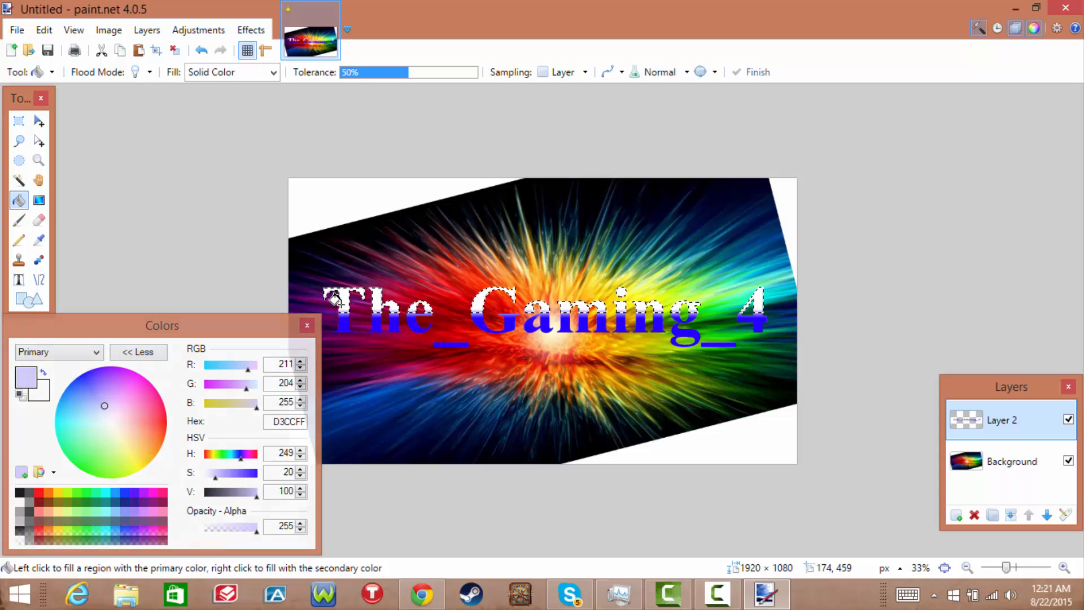
left_click(210, 478)
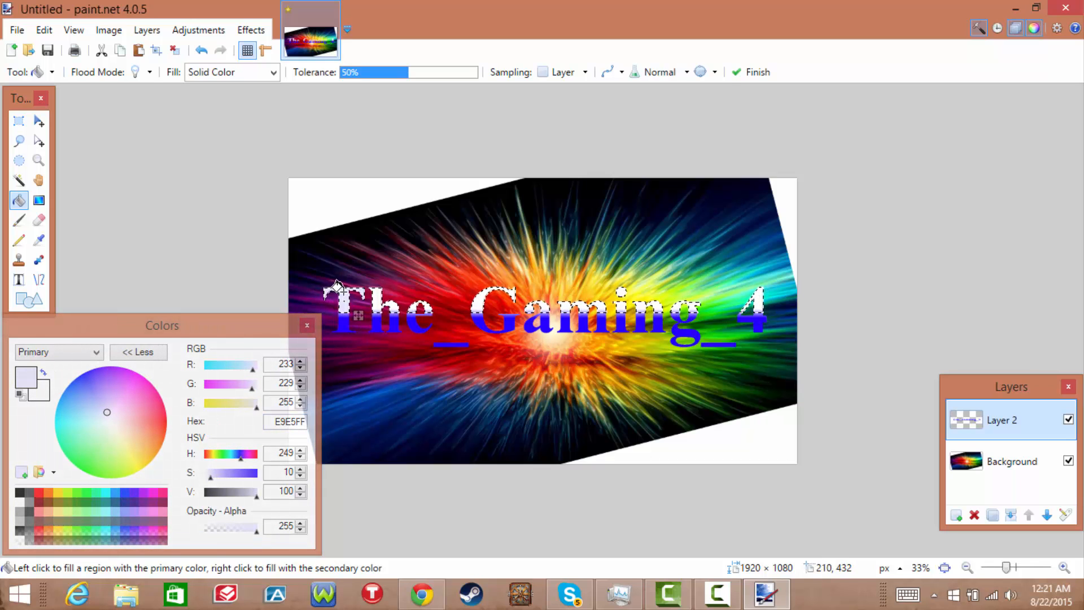
left_click(378, 299)
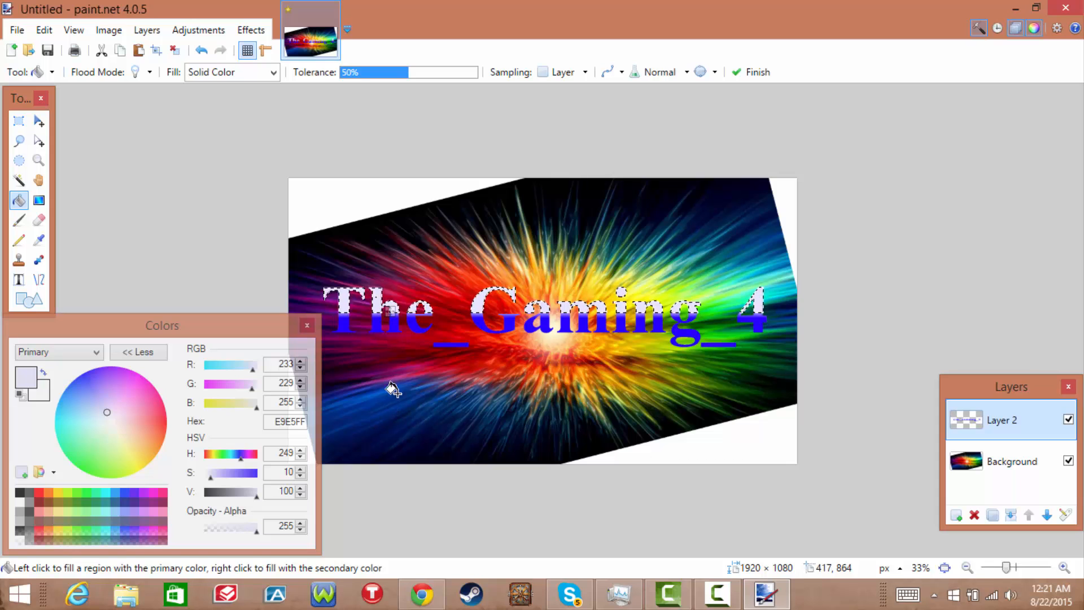
mouse_move(211, 479)
left_mouse_down()
mouse_move(228, 480)
mouse_move(212, 478)
left_mouse_up()
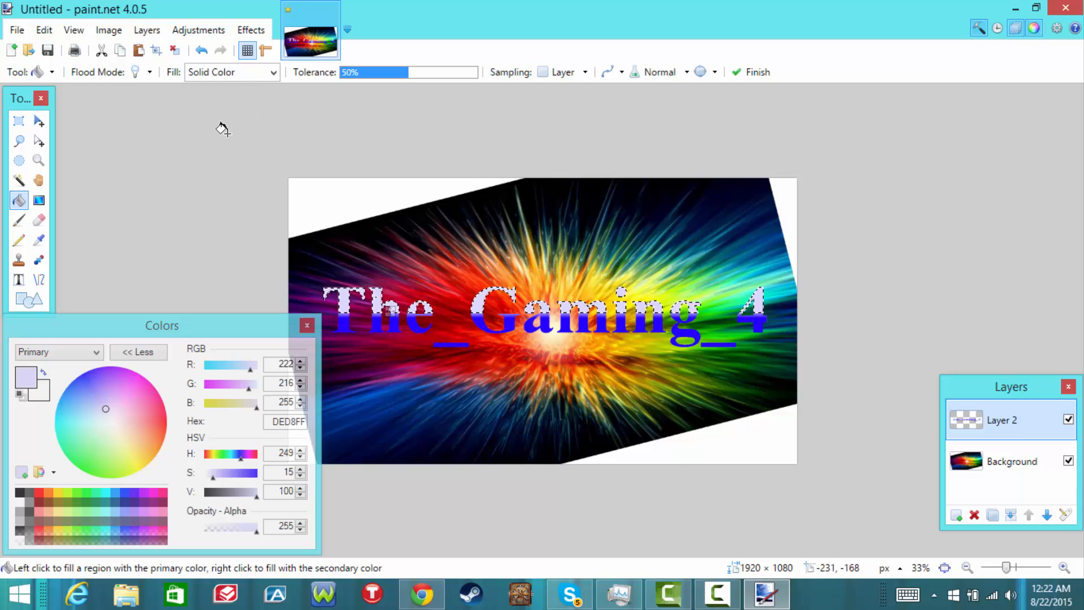
left_click(138, 352)
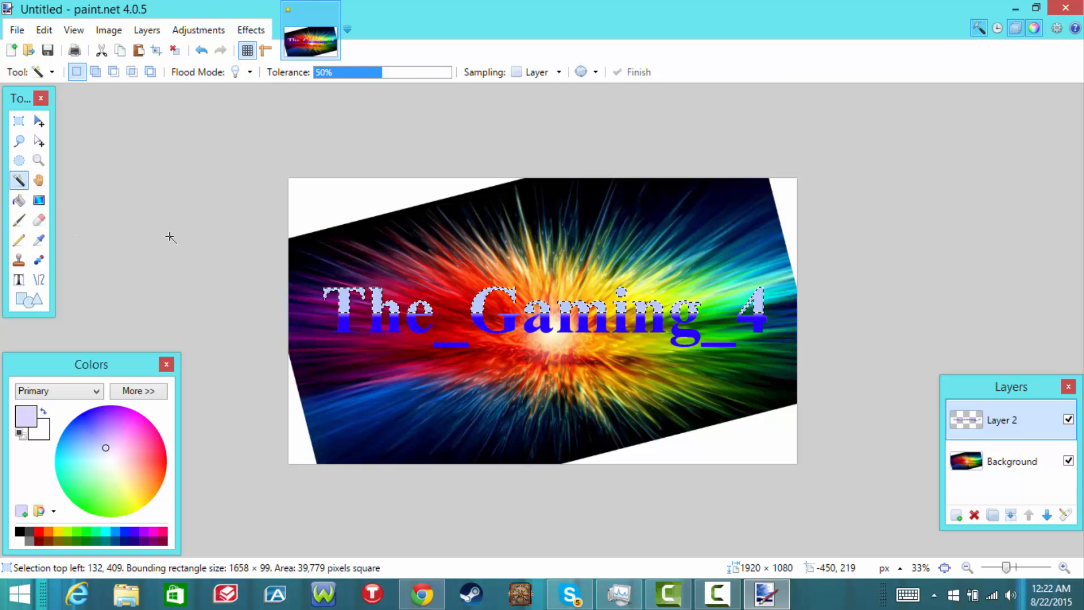
Step: Add the blue lower parts of the letters "The" and "G" to the Magic Wand selection
left_click(346, 316)
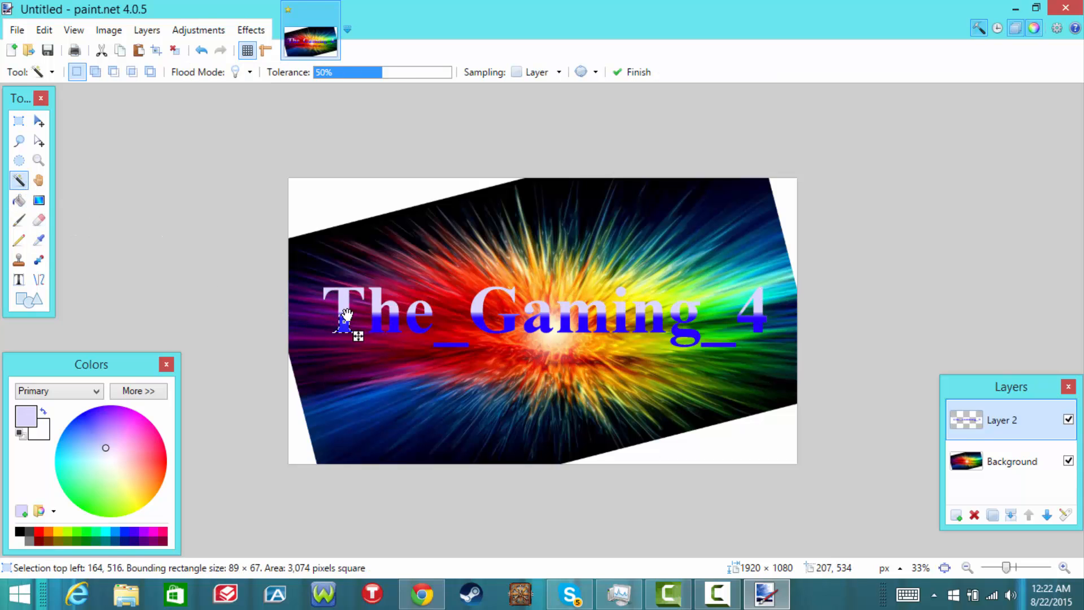
key("ctrl+z")
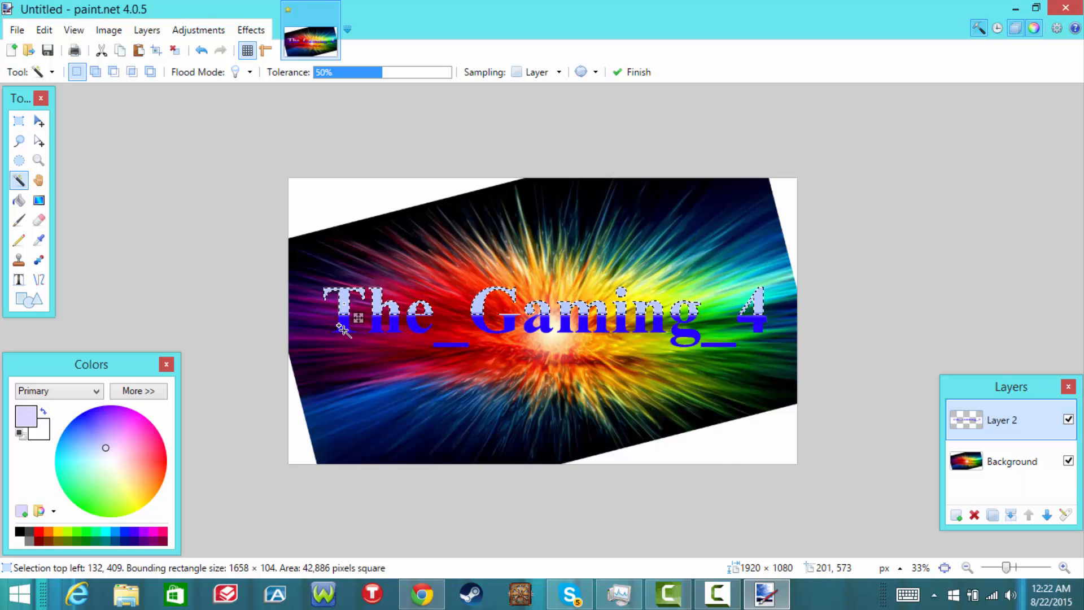
left_click(347, 332)
left_click(387, 328, "ctrl")
left_click(410, 327, "ctrl")
left_click(426, 320, "ctrl")
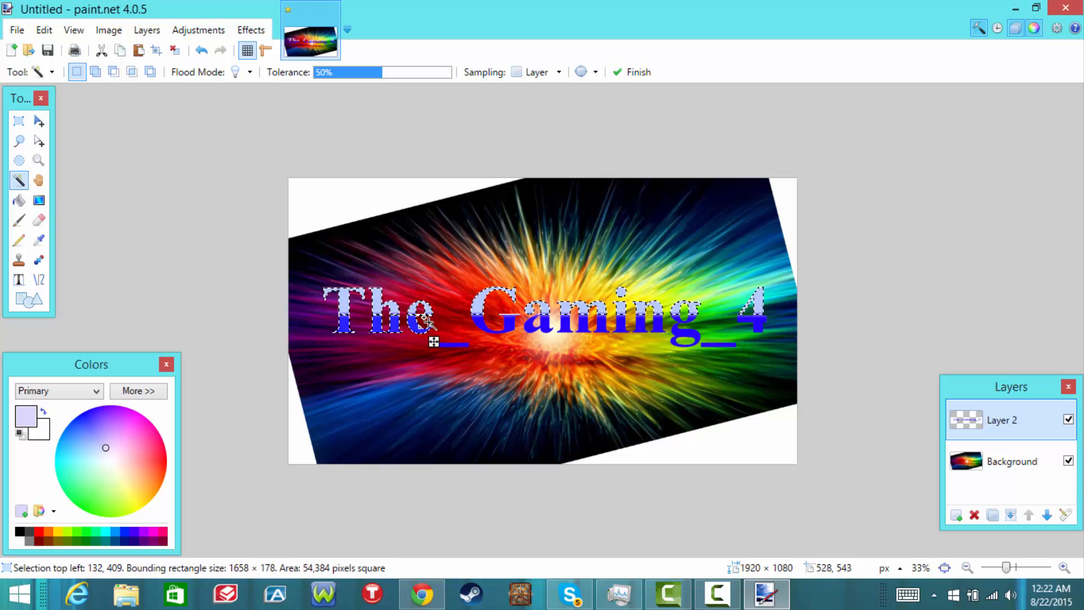
left_click(474, 355, "ctrl")
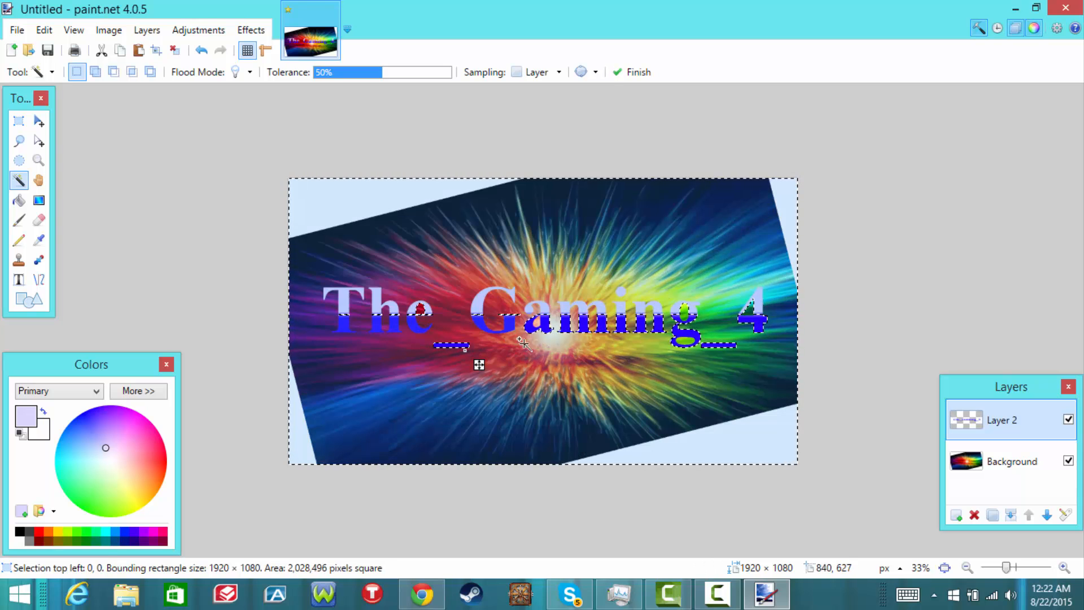
key("ctrl+z")
left_click(461, 349, "ctrl")
key("ctrl+z")
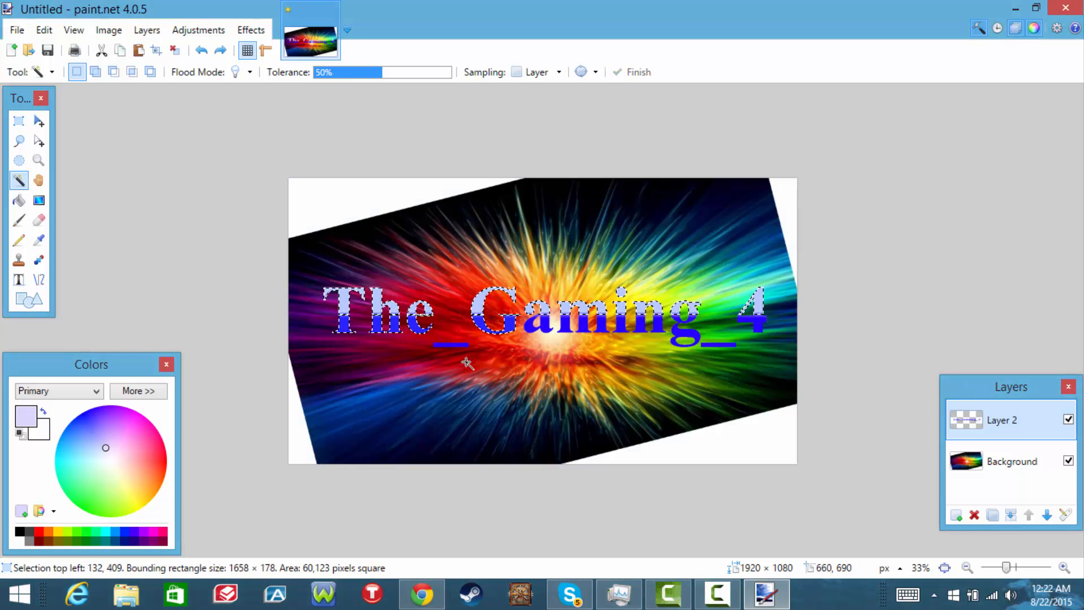
Step: Add the first blue underscore and the lower parts of the "a" and the first stems of the "m" to the selection
double_click(1062, 568)
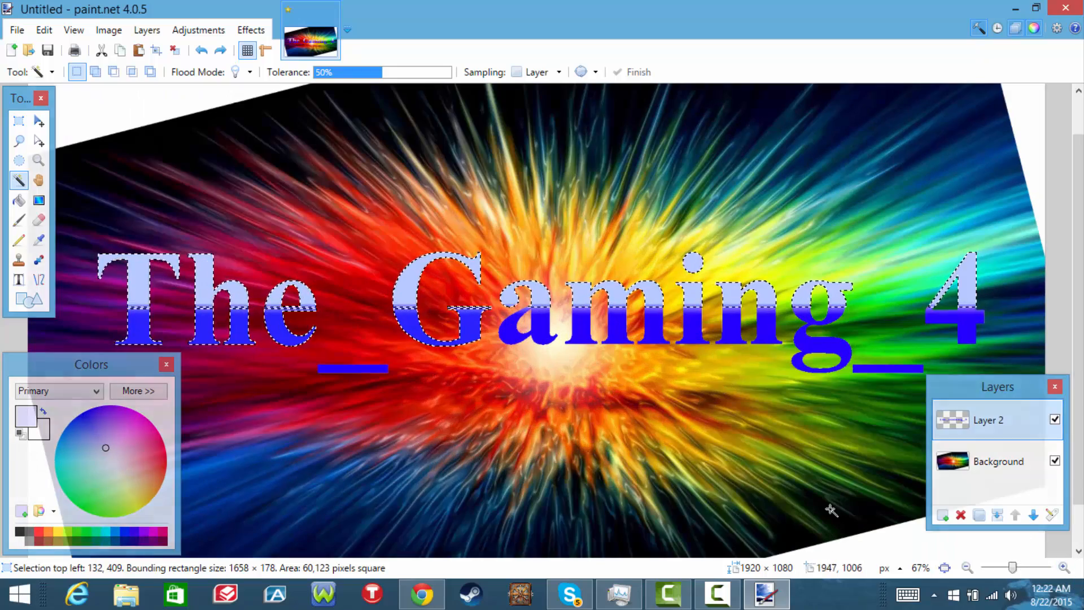
left_click(378, 371, "ctrl")
key("ctrl+z")
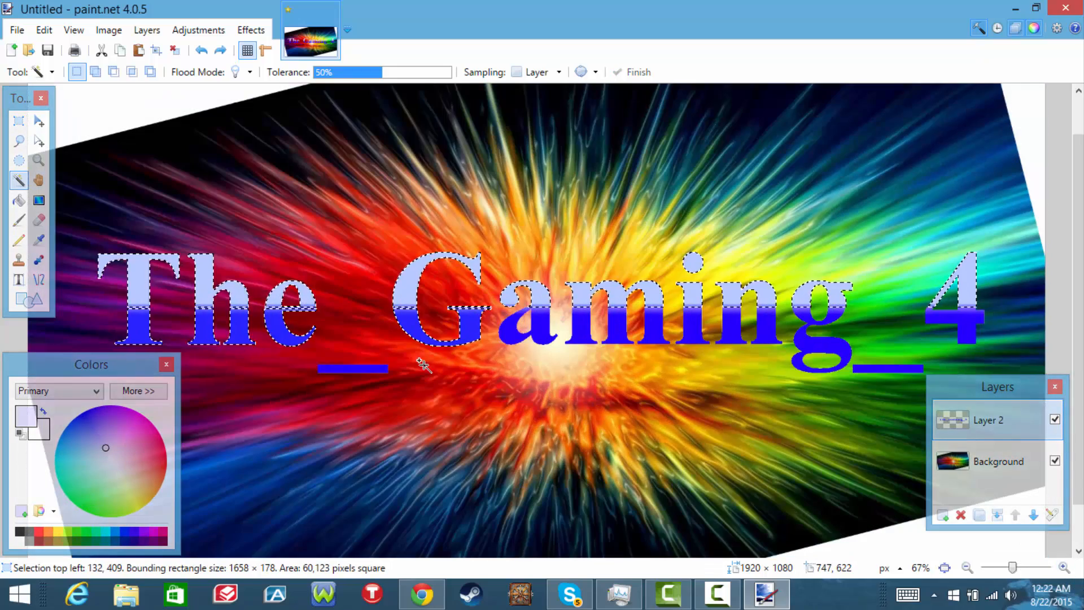
left_click(381, 371, "ctrl")
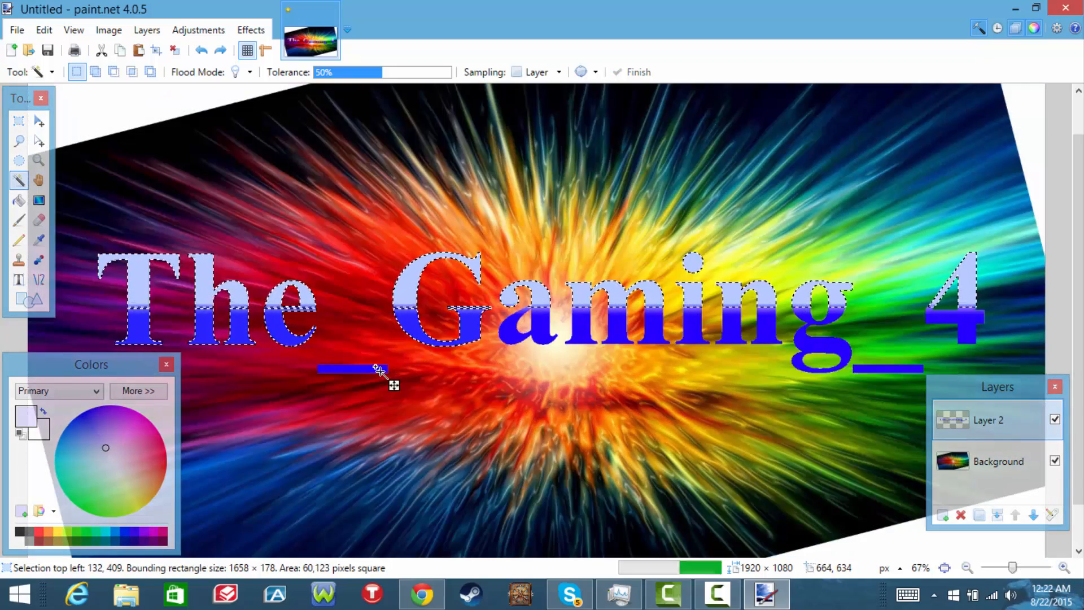
left_click(513, 337, "ctrl")
left_click(579, 331, "ctrl")
left_click(620, 331, "ctrl")
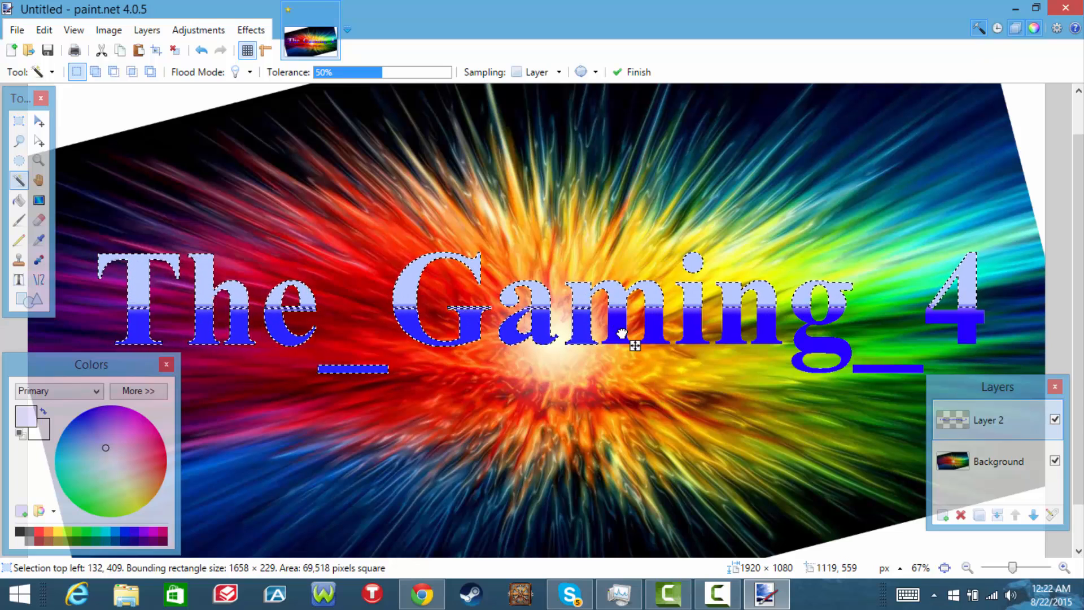
Step: Add the remaining blue lower parts through "ing", the "4" and the second underscore to the selection
left_click(651, 329, "ctrl")
left_click(692, 330, "ctrl")
left_click(733, 331, "ctrl")
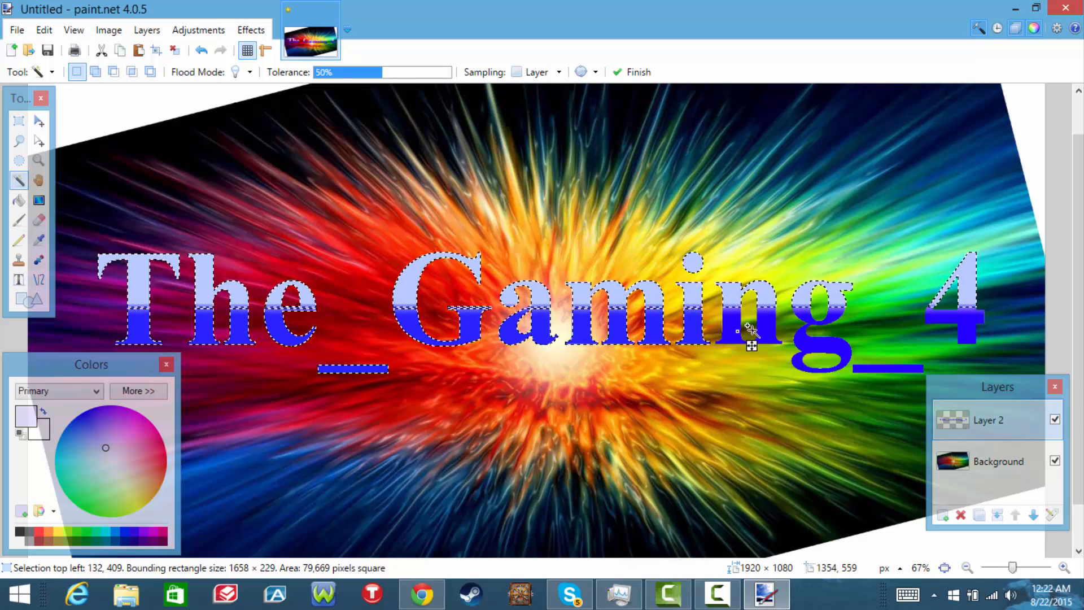
left_click(767, 328, "ctrl")
left_click(813, 346, "ctrl")
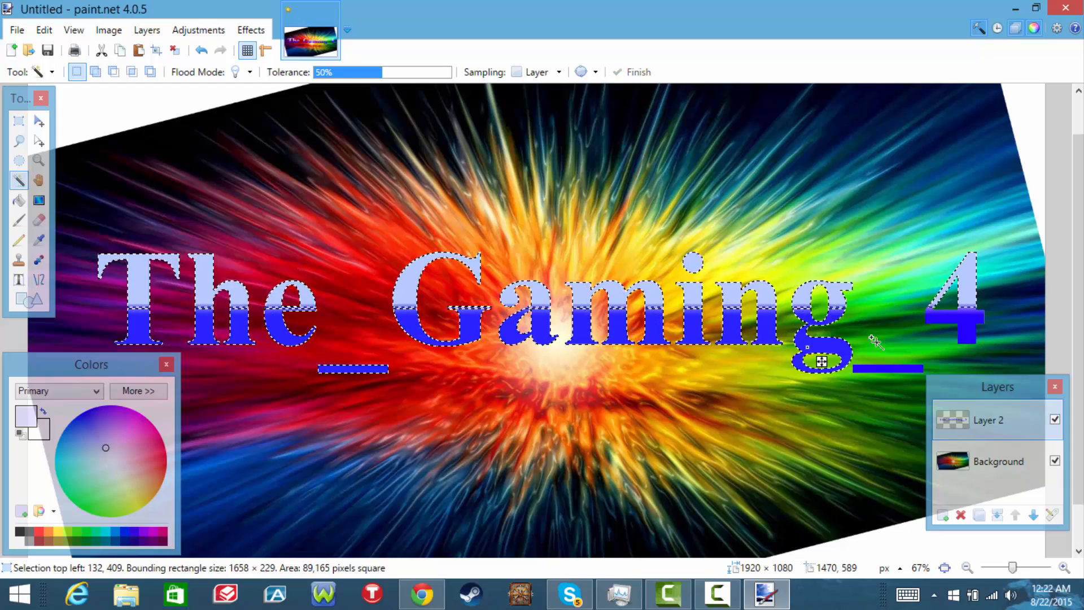
left_click(960, 333, "ctrl")
left_click(911, 375, "ctrl")
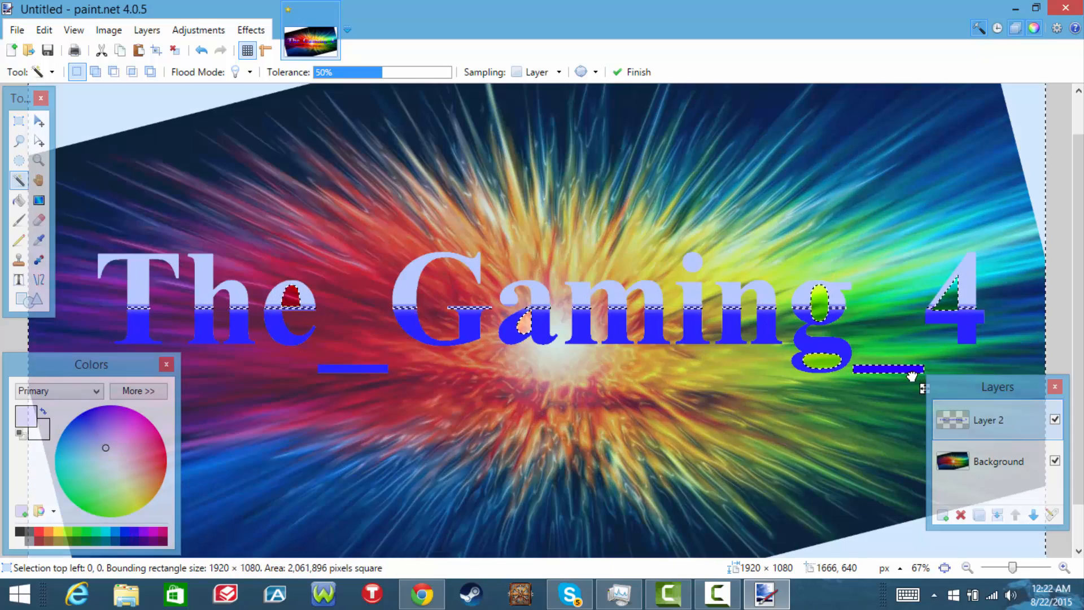
key("ctrl+z")
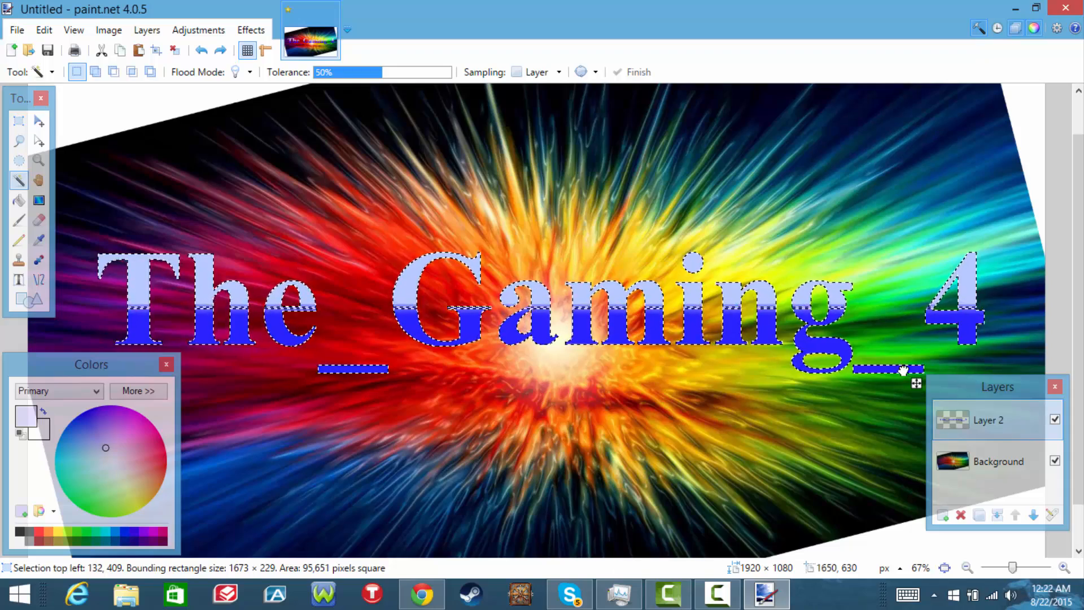
left_click(968, 570)
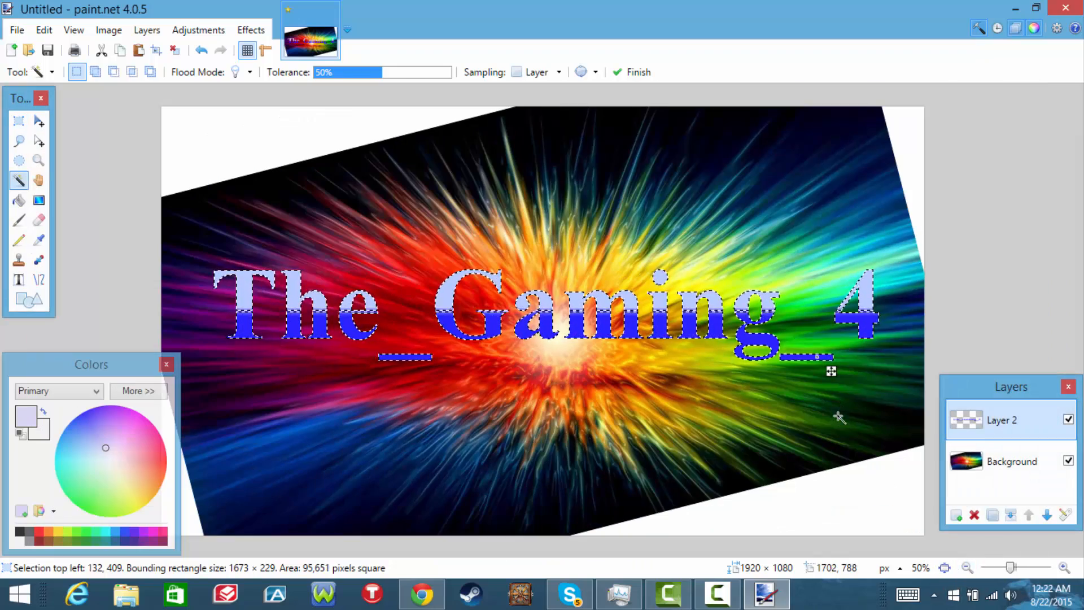
Step: Apply a Glow effect to the selected lettering with radius 13, brightness -72 and contrast 56
left_click(250, 30)
mouse_move(305, 120)
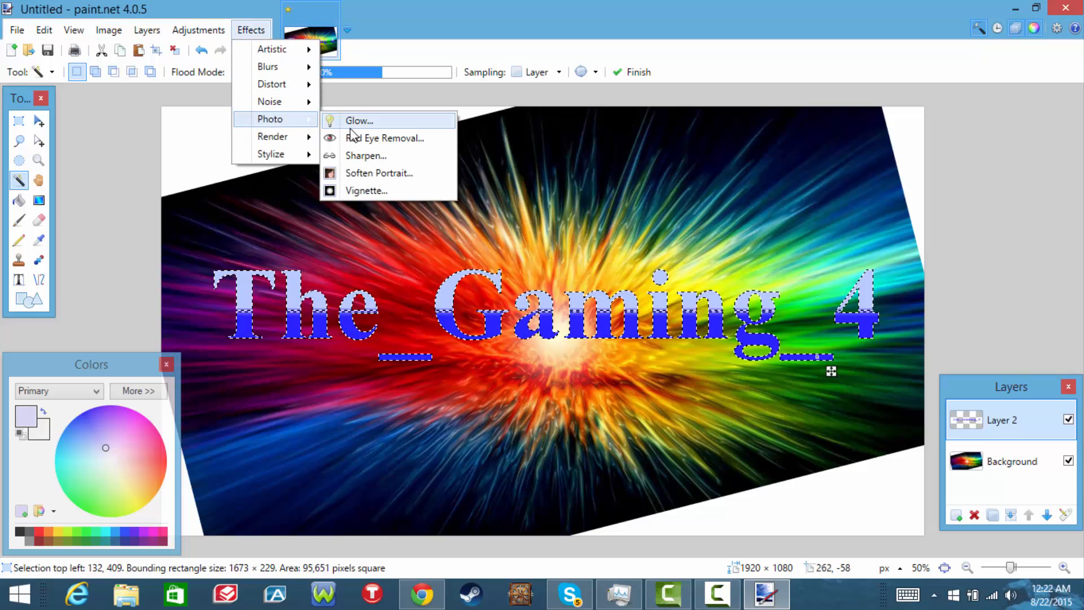
left_click(358, 118)
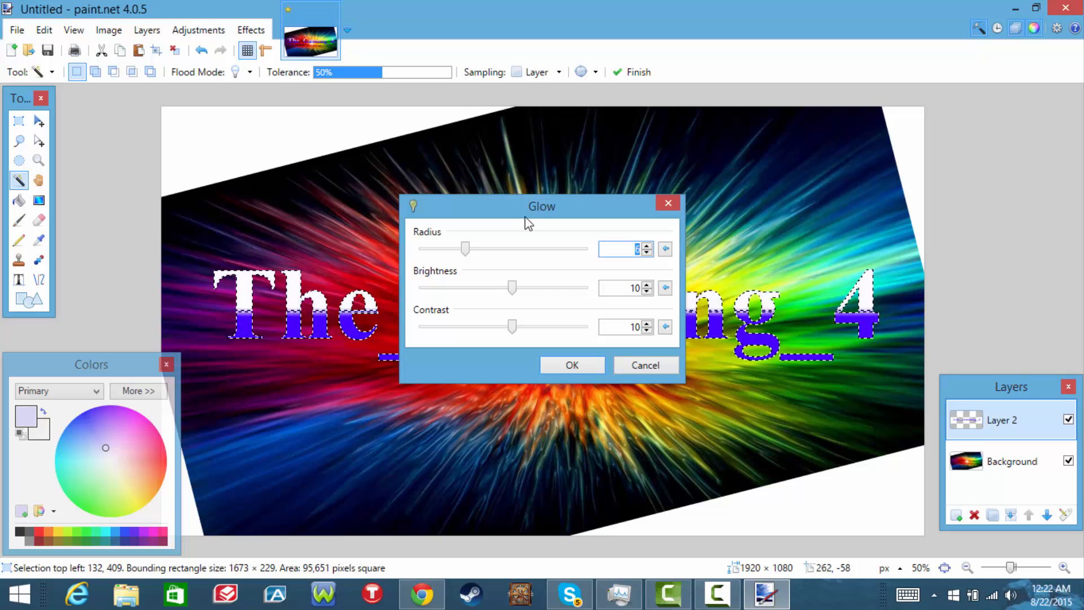
left_click_drag(470, 253, 552, 252)
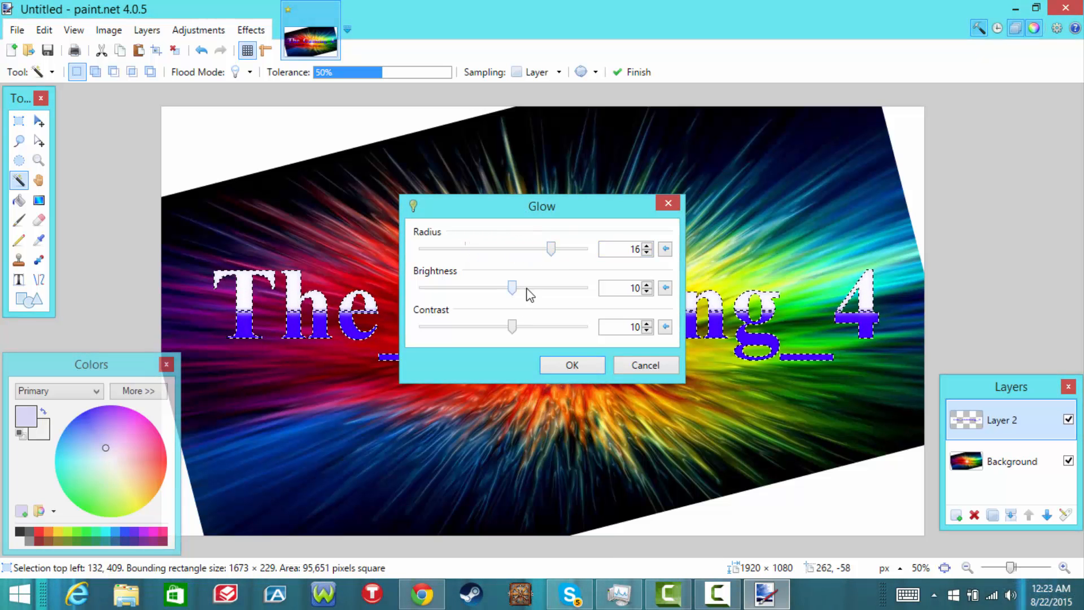
left_click_drag(520, 289, 545, 292)
left_click_drag(517, 326, 599, 325)
left_click_drag(551, 285, 493, 291)
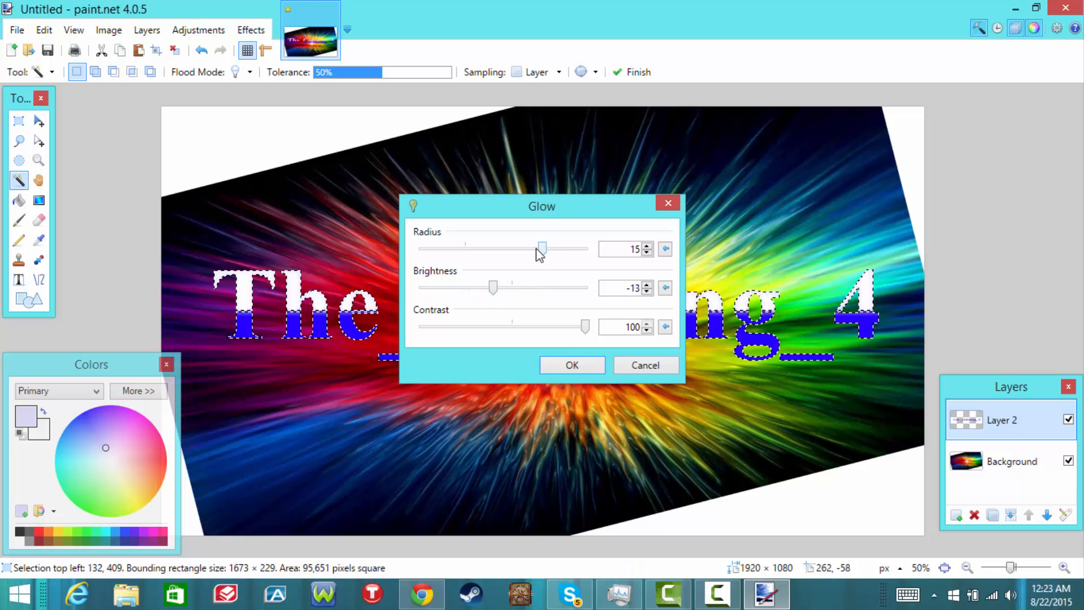
left_click_drag(462, 255, 623, 244)
left_click_drag(512, 253, 506, 250)
left_click_drag(477, 286, 461, 287)
left_click_drag(492, 252, 514, 254)
left_click_drag(460, 288, 446, 287)
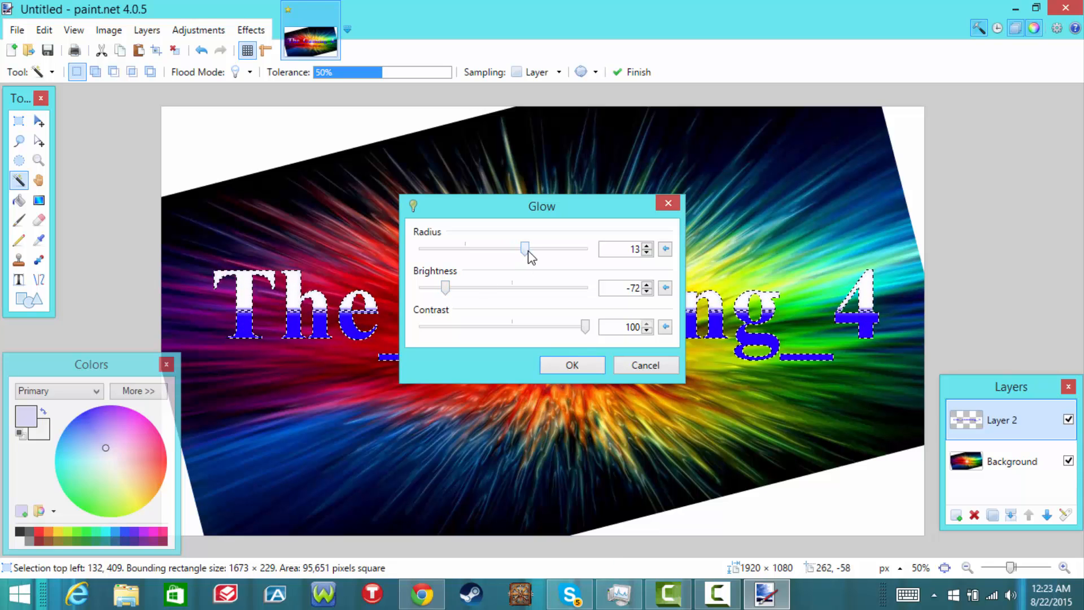
left_click_drag(583, 329, 548, 328)
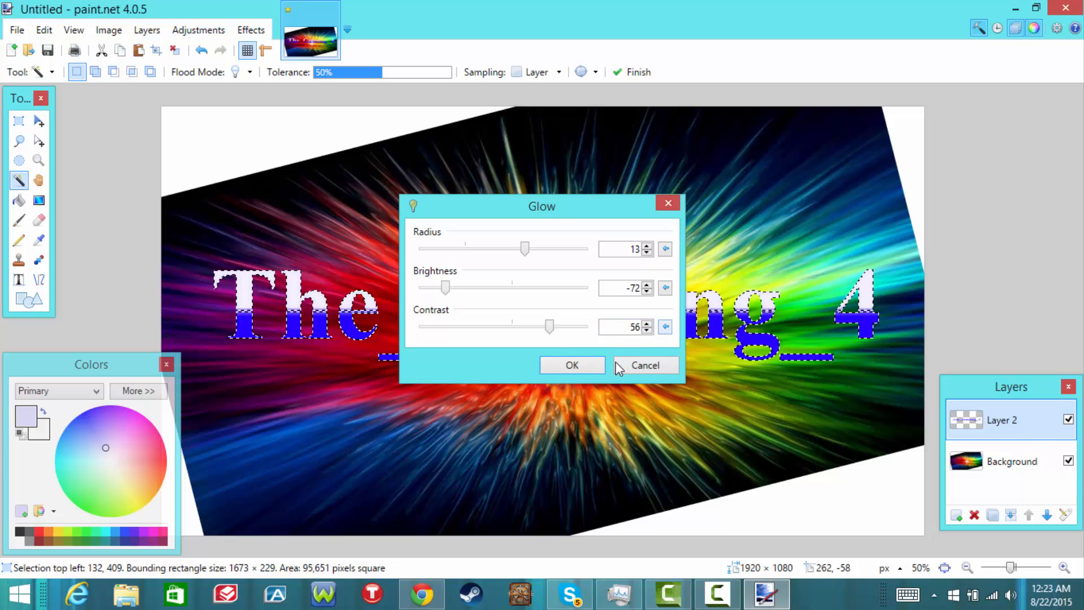
left_click(592, 365)
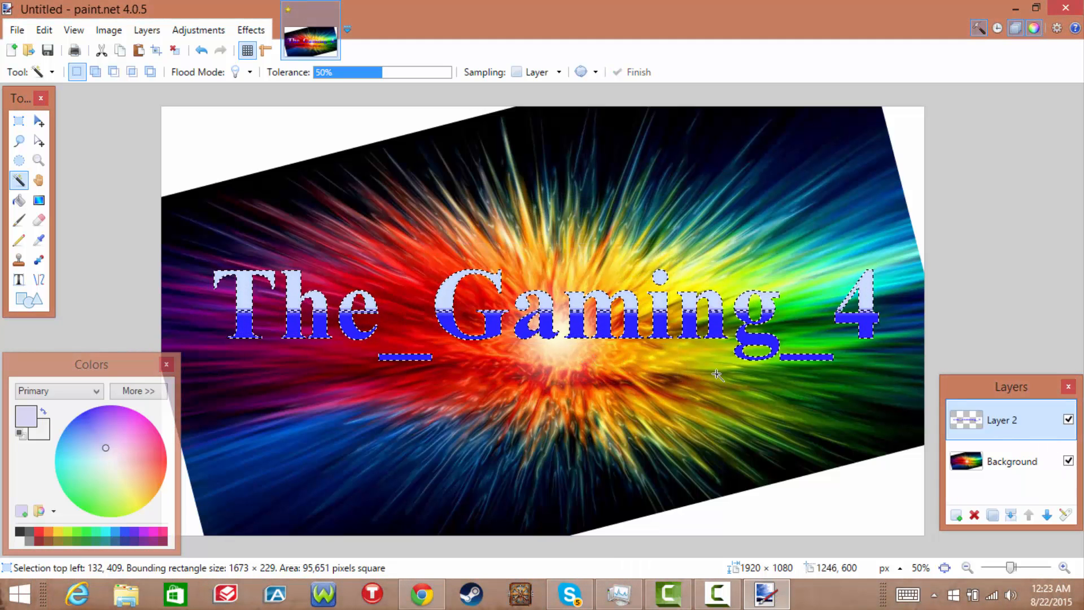
Step: Hide the Background layer briefly to examine the title on its own, and show it again
left_click(1068, 461)
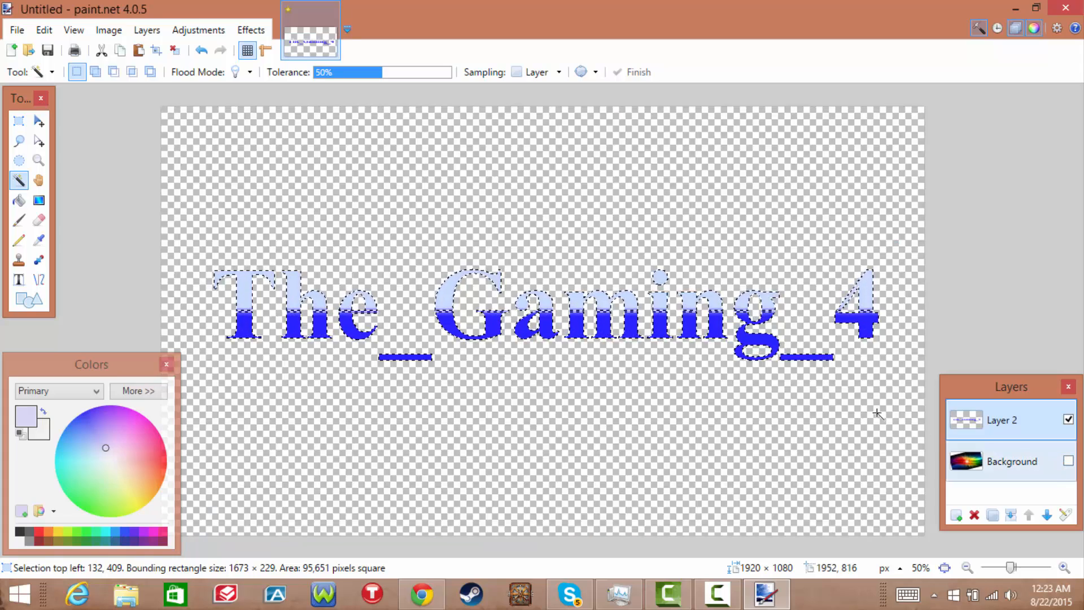
left_click(1067, 461)
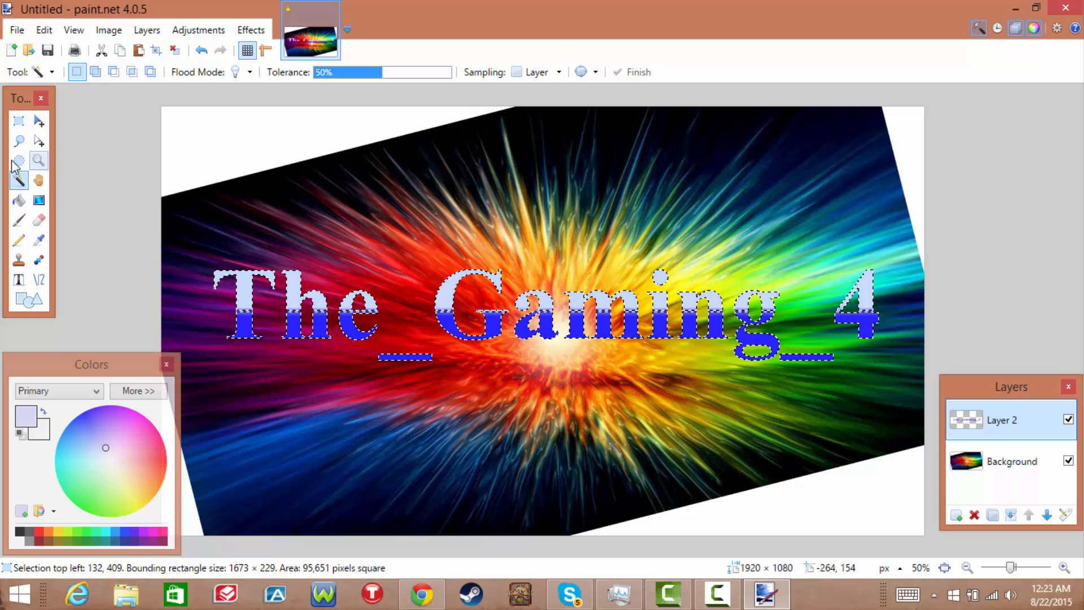
Step: Replace the lettering selection with a selection of the whole canvas, ready to move with Move Selected Pixels
left_click(18, 120)
left_click_drag(162, 106, 709, 424)
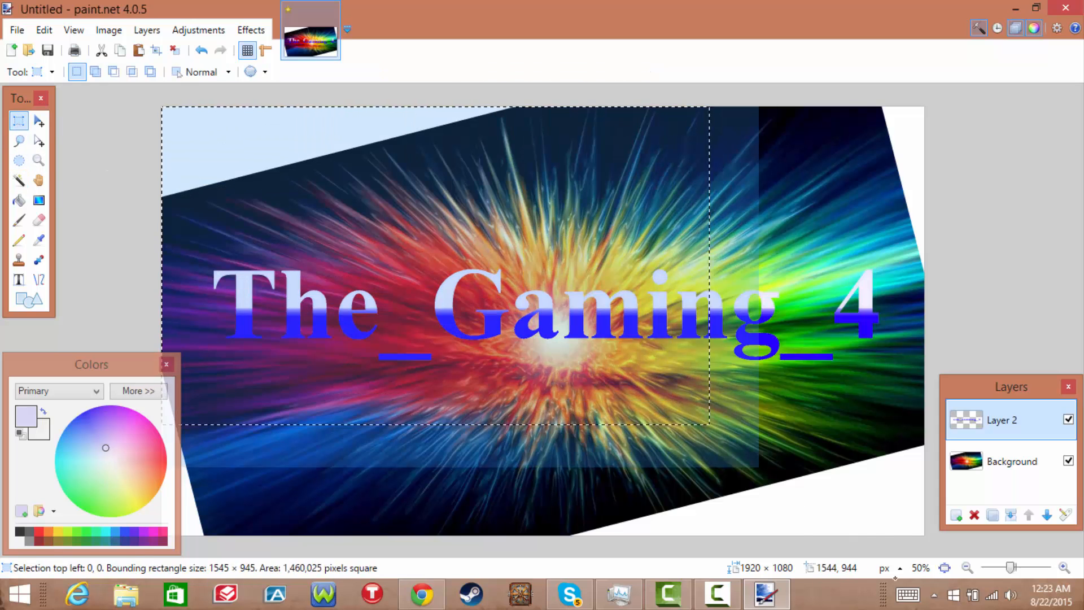
key("ctrl+a")
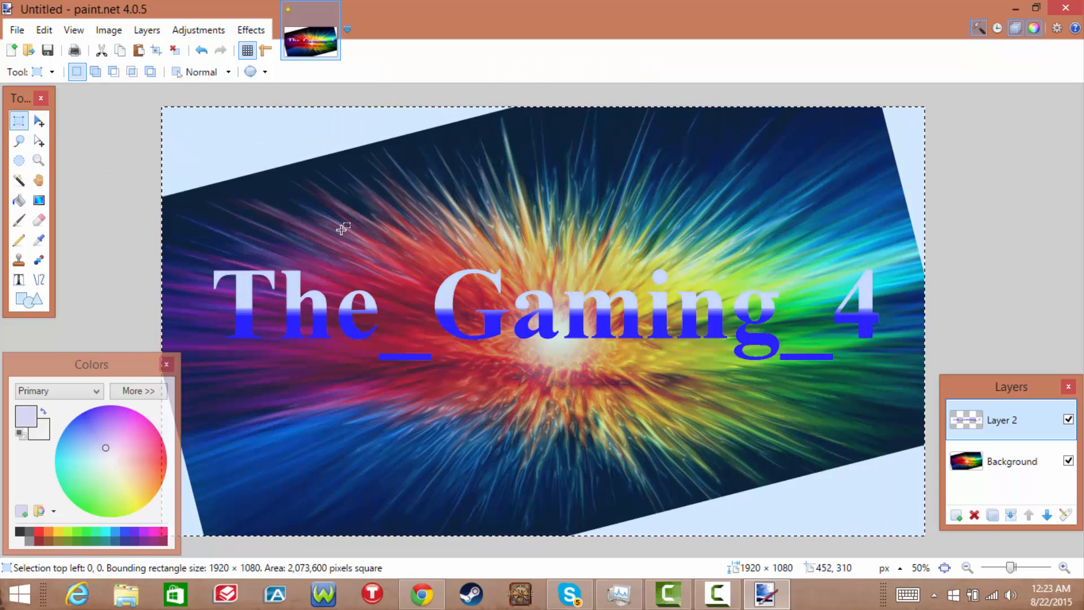
left_click(38, 120)
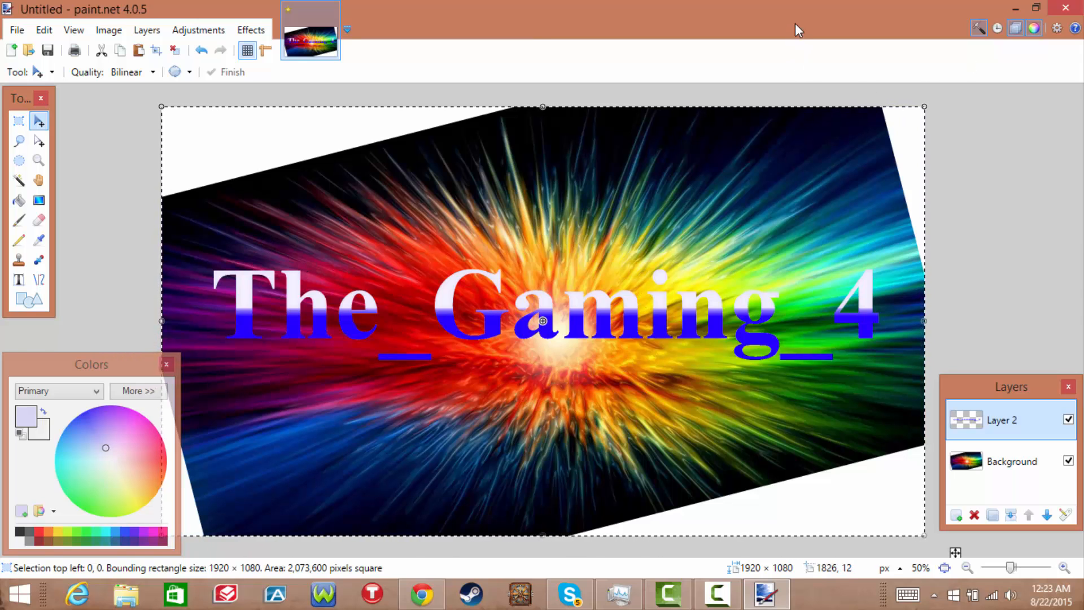
Step: Open the diamond sword picture from the desktop as a separate image, keeping the editor window maximized
mouse_move(795, 29)
left_mouse_down()
mouse_move(717, 124)
mouse_move(662, 75)
mouse_move(611, 65)
left_mouse_up()
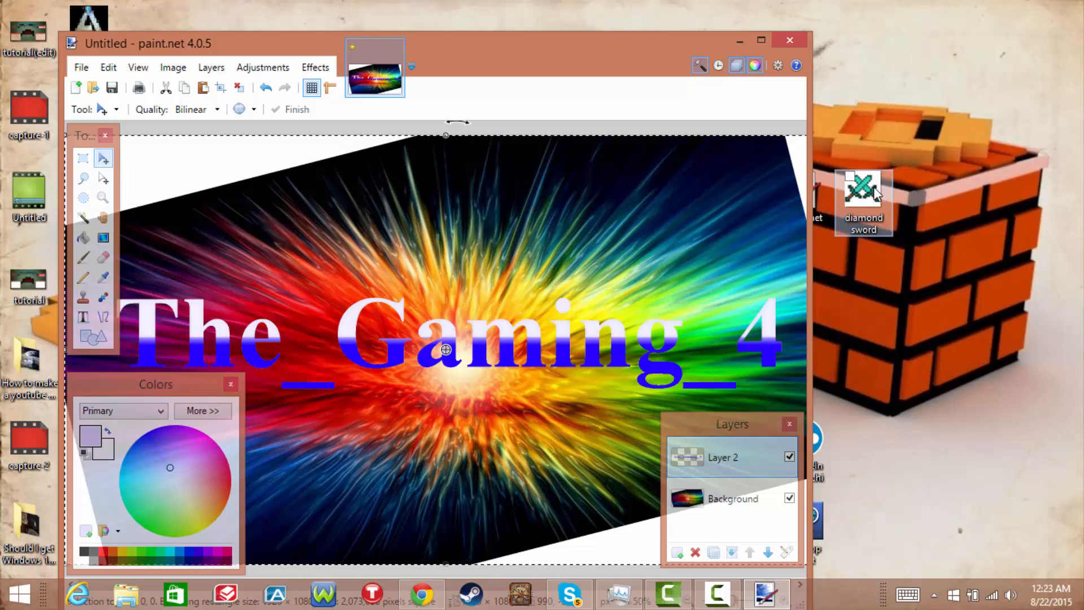
left_click_drag(874, 192, 560, 108)
left_click_drag(452, 125, 432, 174)
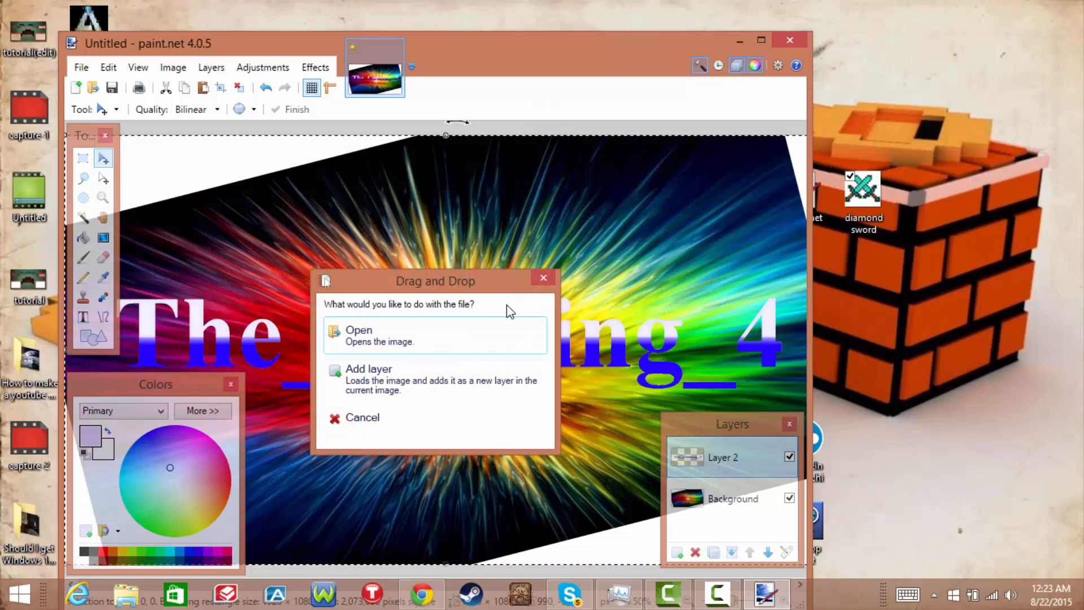
left_click(467, 337)
left_click(761, 39)
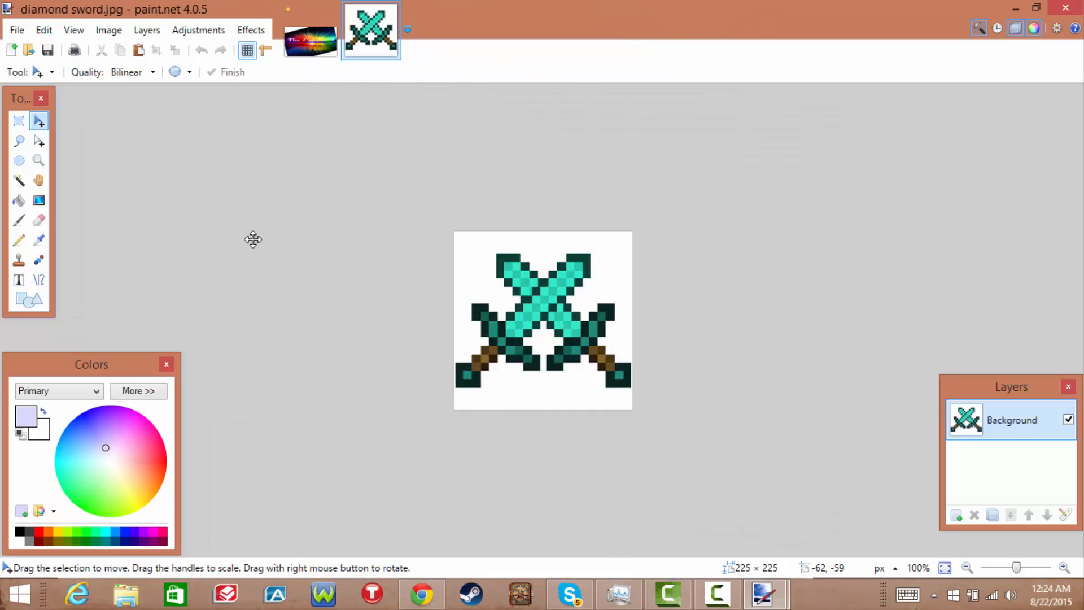
Step: Select the white area around the crossed swords with the Magic Wand at 50% tolerance and delete it
left_click(18, 180)
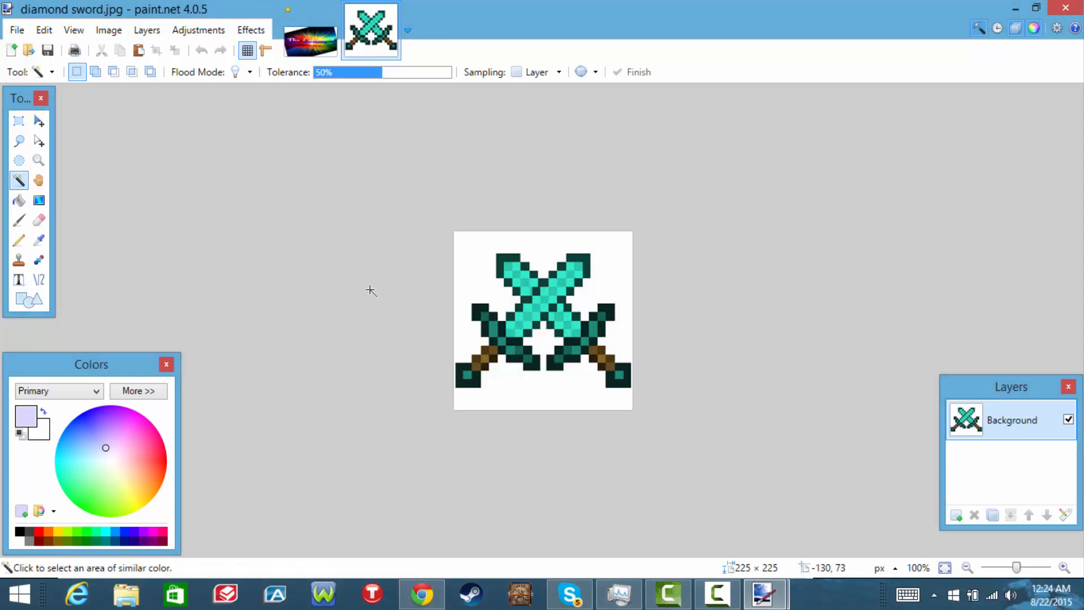
left_click(466, 277)
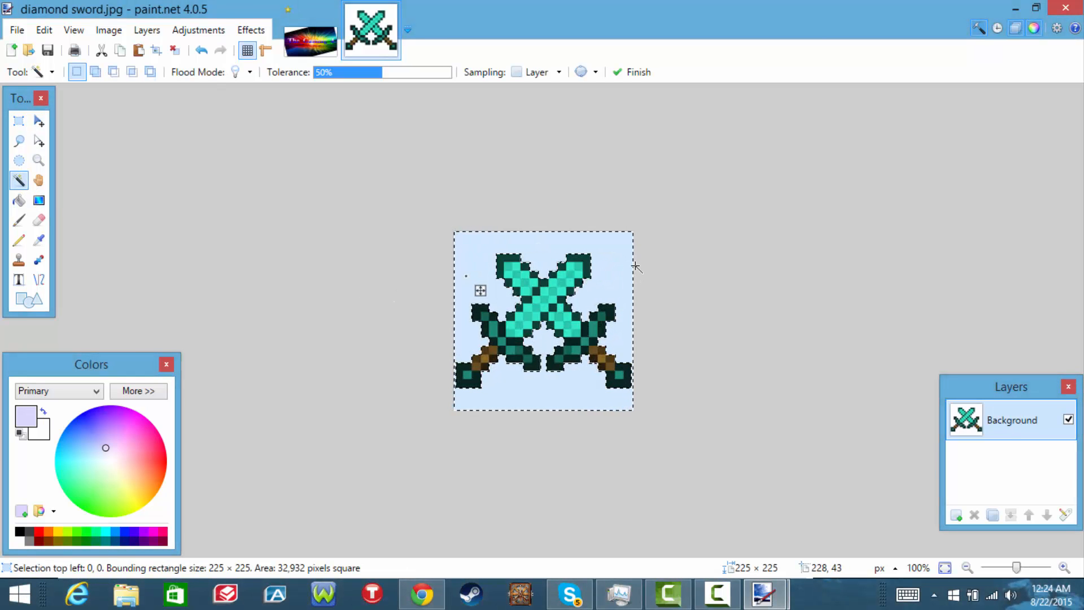
key("Delete")
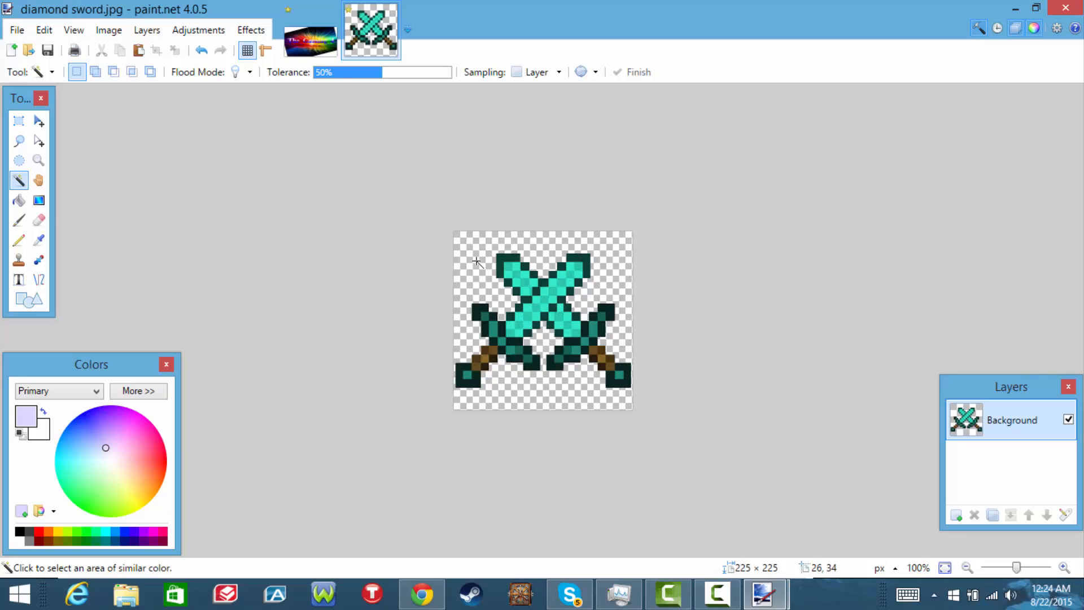
Step: Select the entire diamond sword image and copy it
left_click(18, 120)
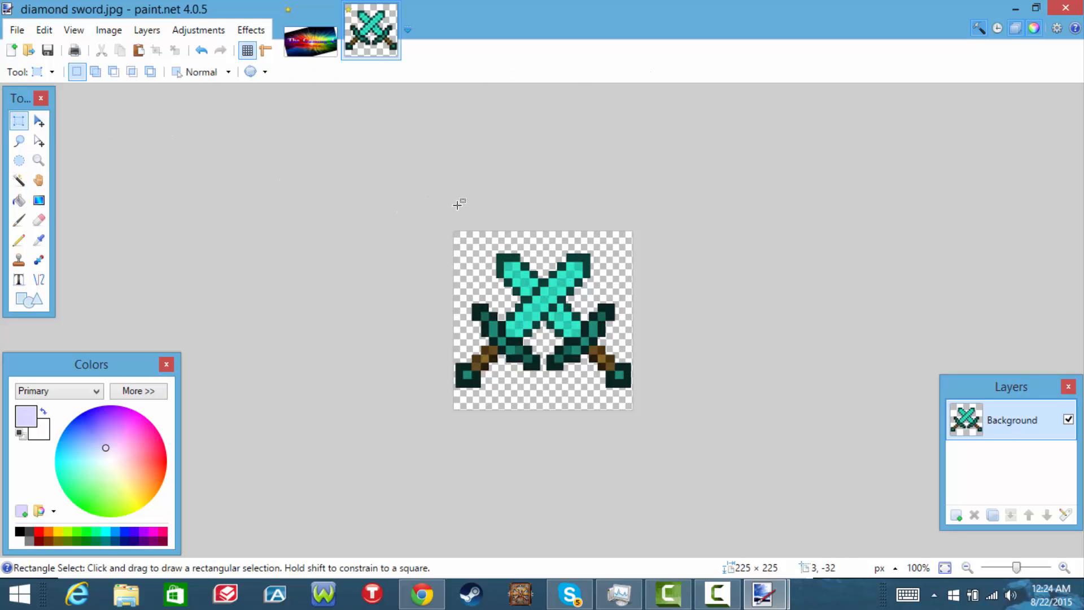
left_click_drag(458, 205, 689, 416)
left_click_drag(447, 220, 491, 259)
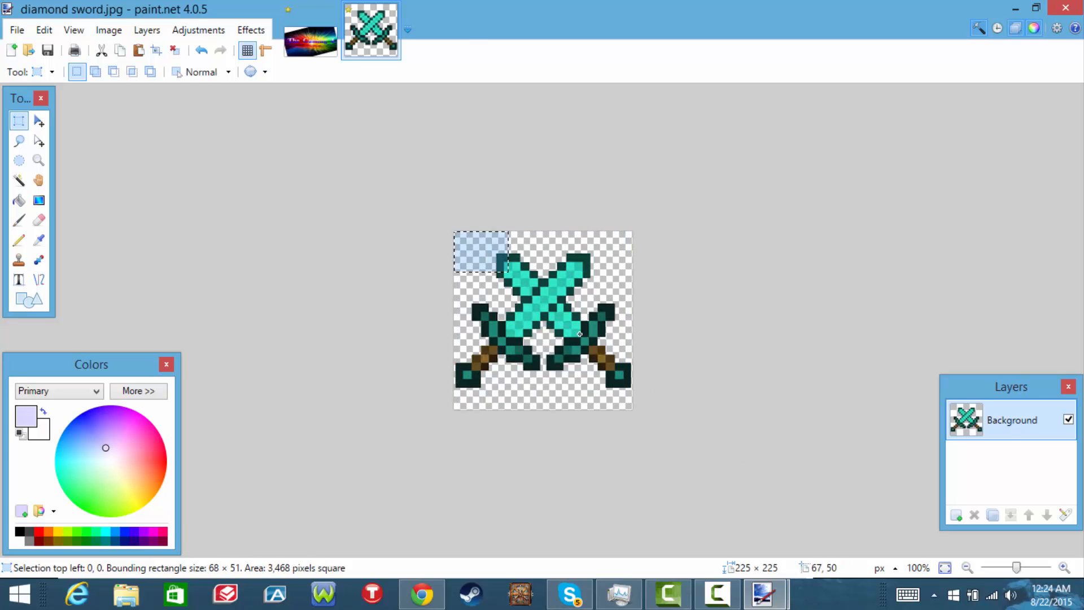
key("ctrl+a")
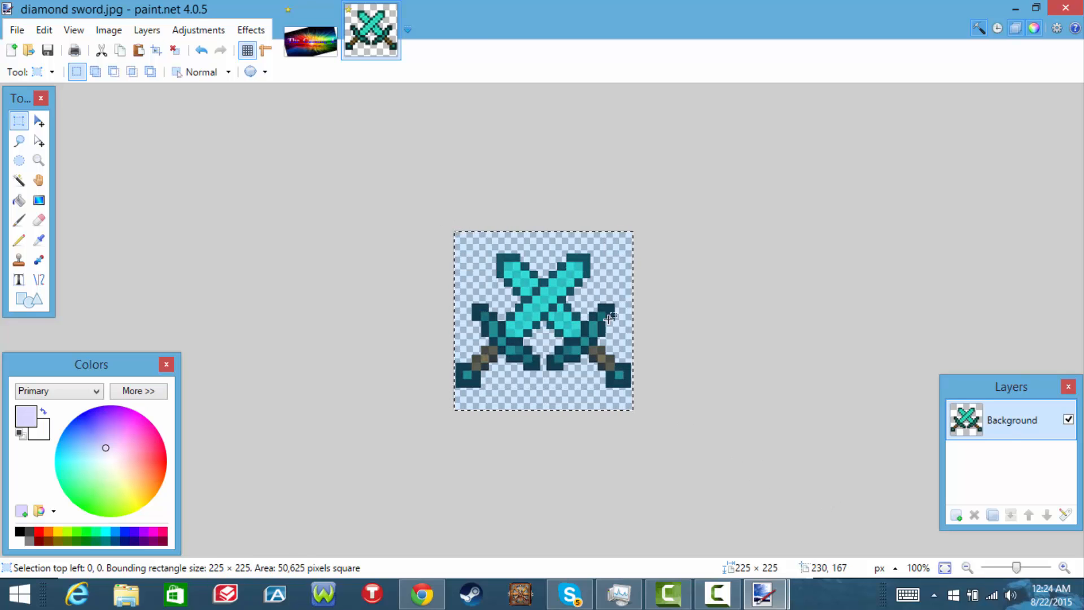
Step: Paste the crossed swords onto a new layer in the title graphic
left_click(332, 52)
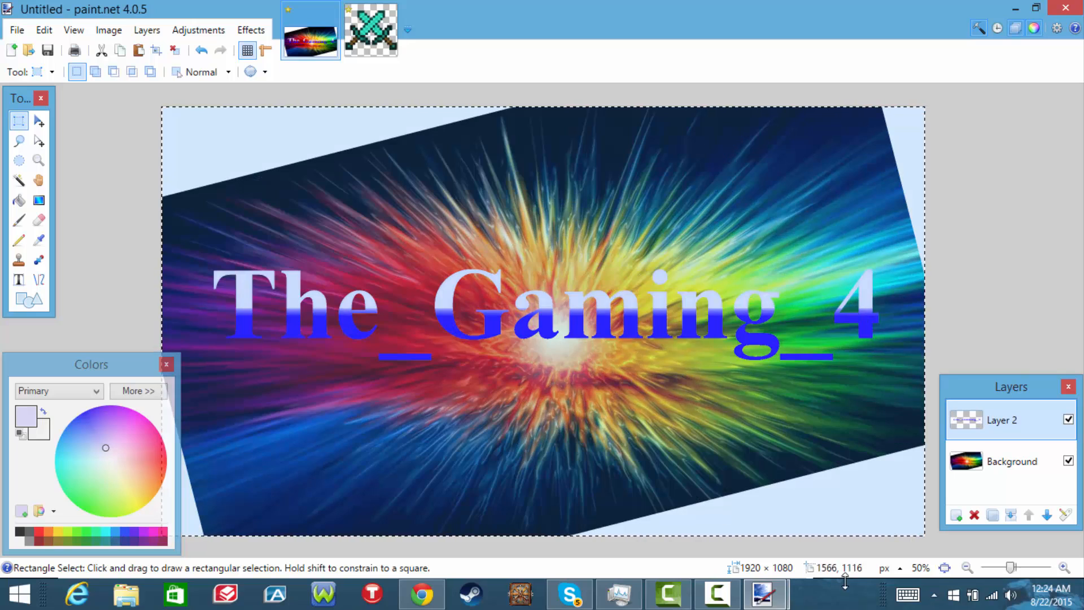
left_click(955, 515)
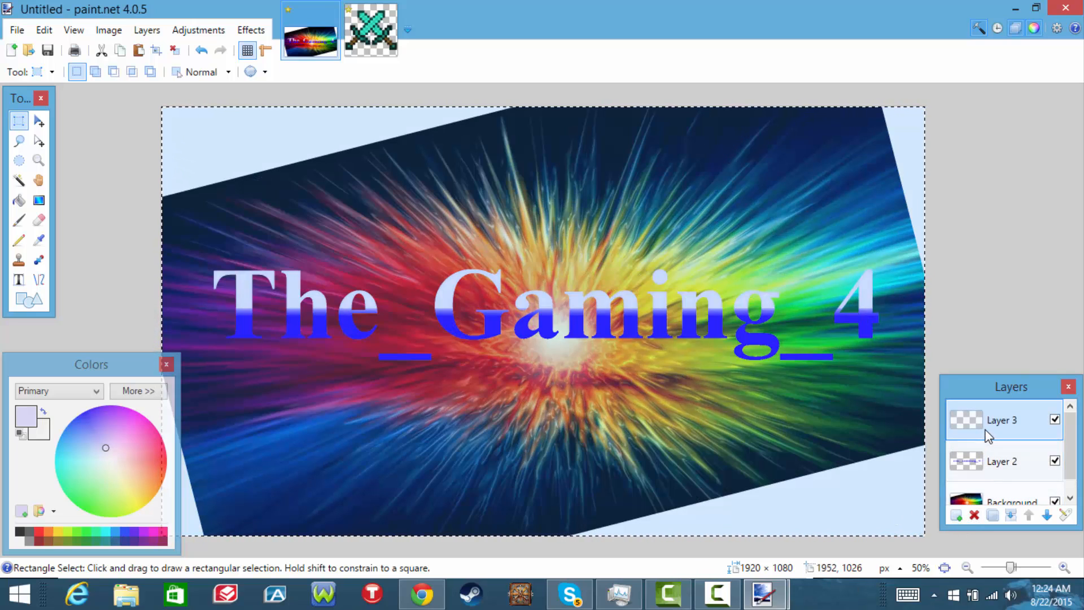
key("ctrl+v")
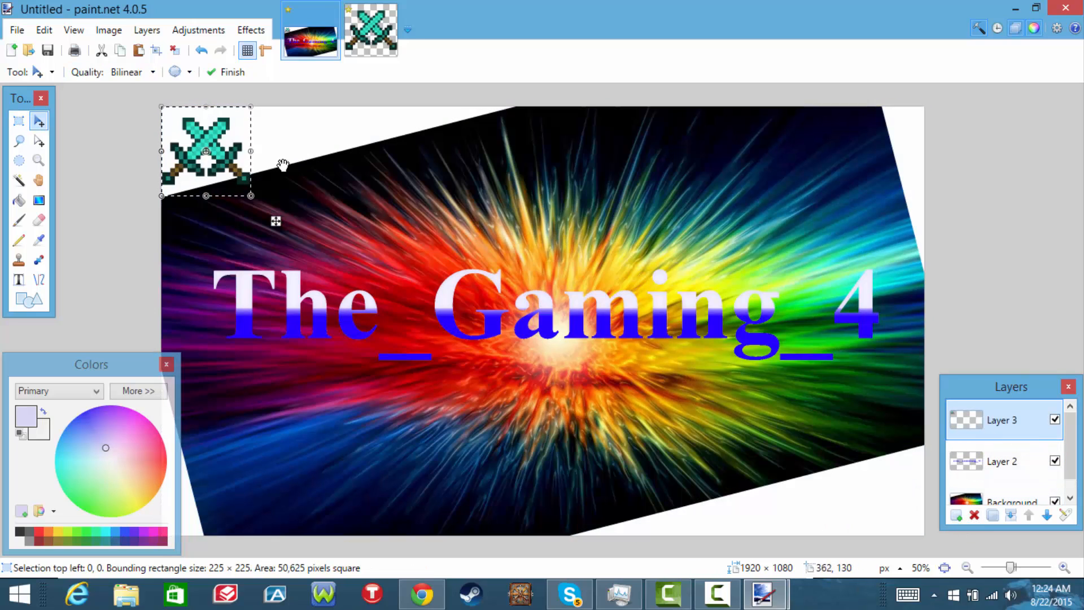
Step: Enlarge the pasted swords to about 373 × 283 pixels and place them just above the word "Gaming"
left_click_drag(235, 178, 627, 259)
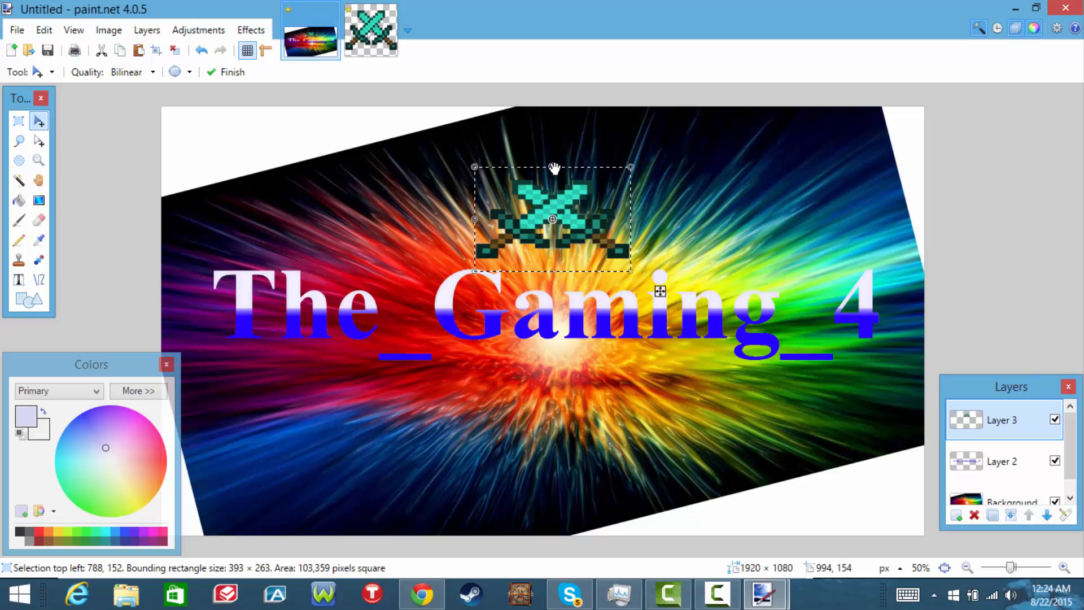
left_click_drag(554, 168, 553, 159)
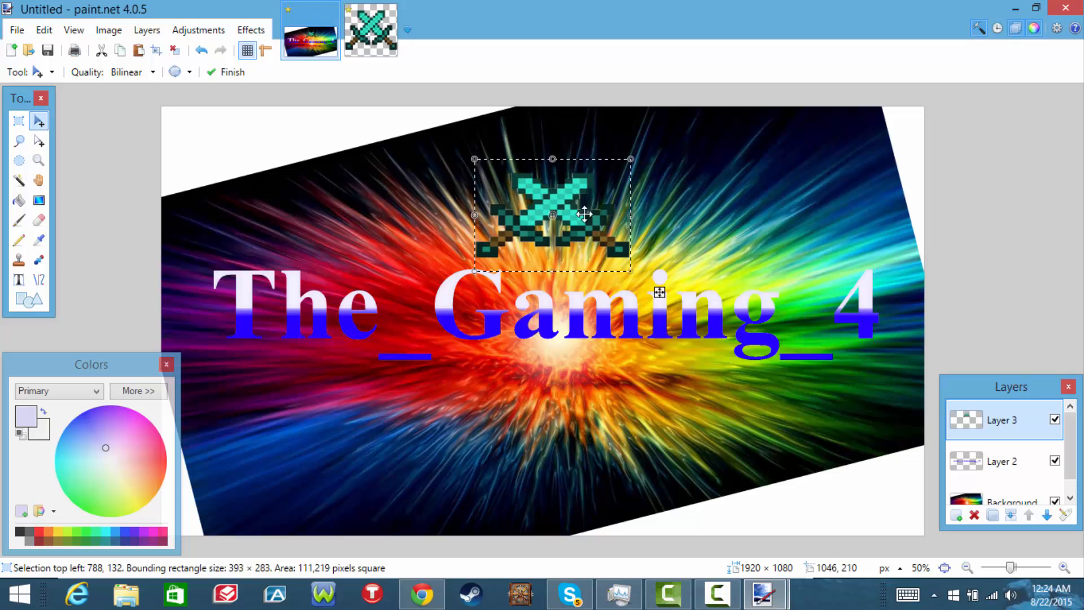
left_click_drag(584, 213, 633, 259)
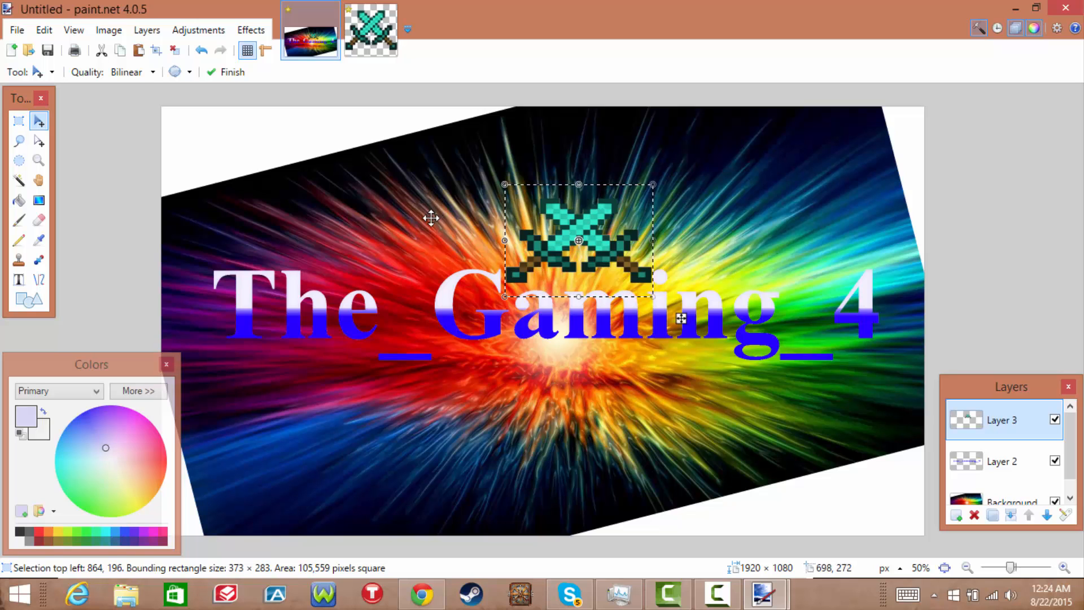
Step: Start saving the graphic under a new name, choosing the Desktop folder and the file name "tutorialart"
left_click(20, 32)
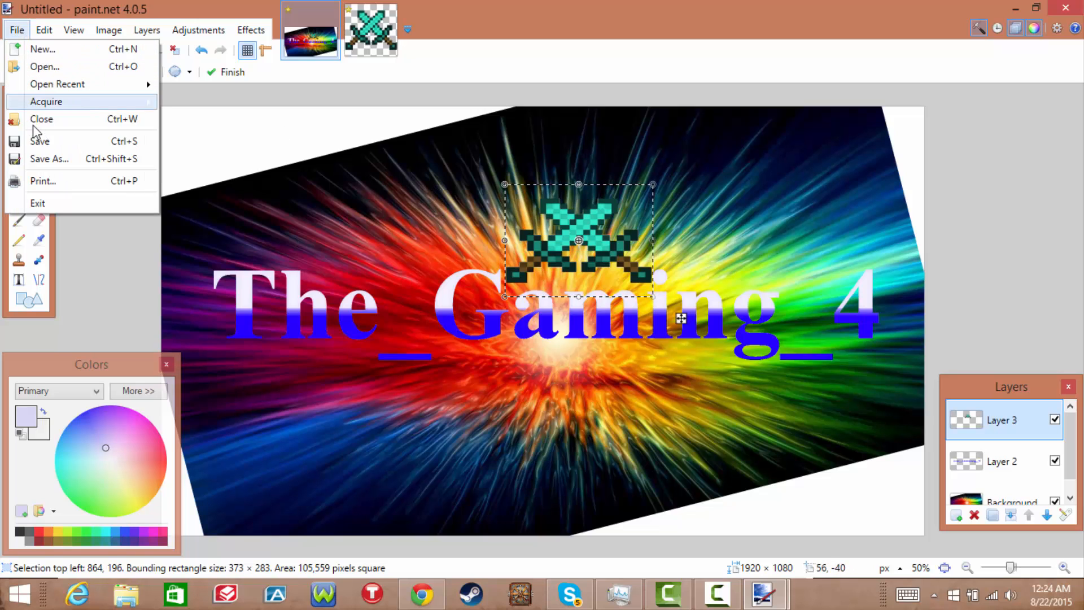
left_click(69, 163)
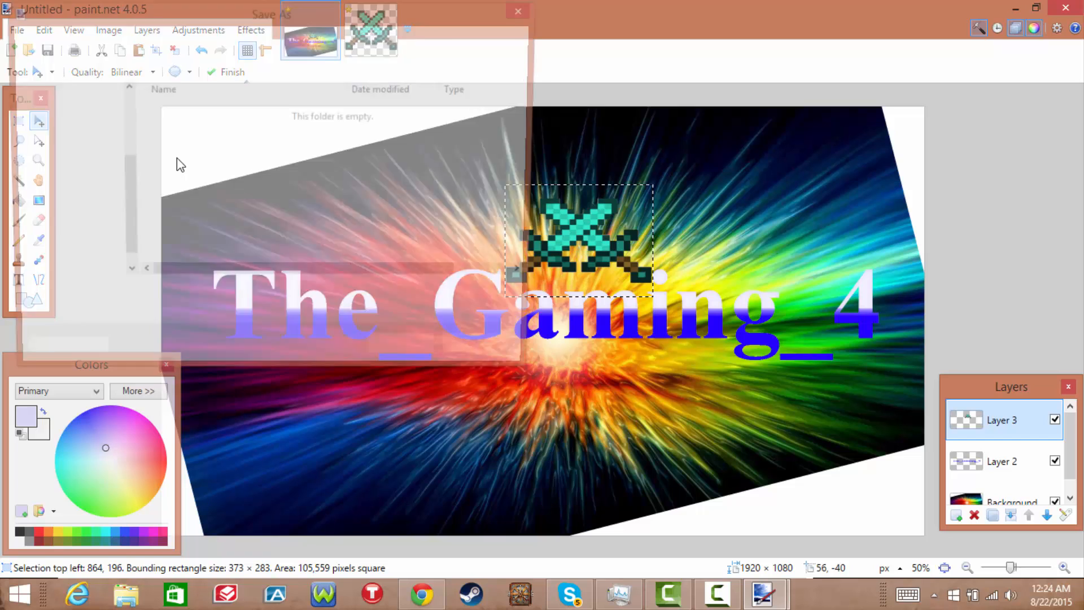
left_click(79, 120)
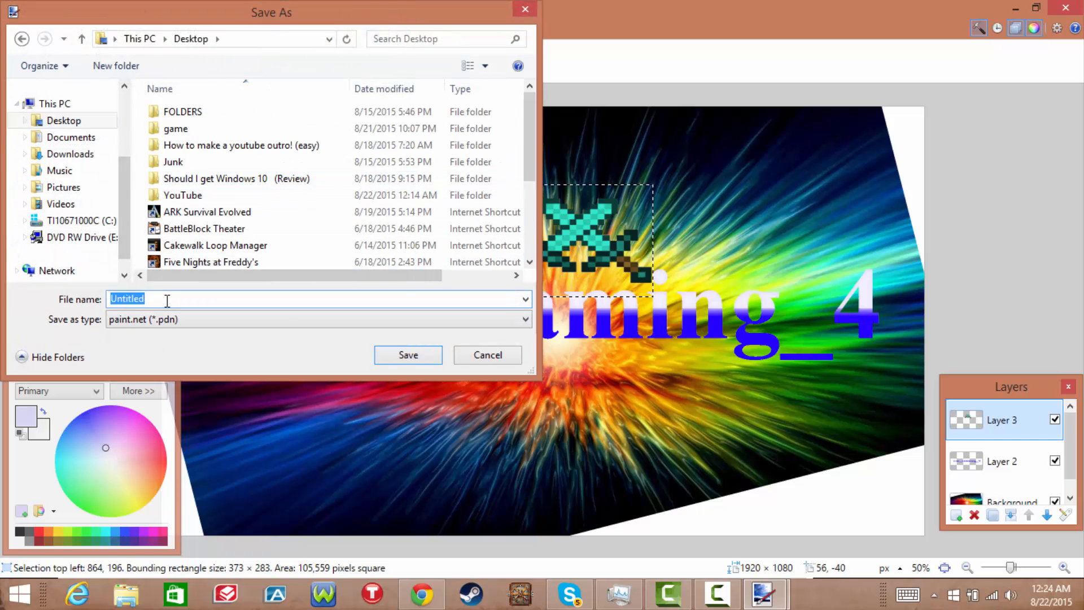
type("tutori")
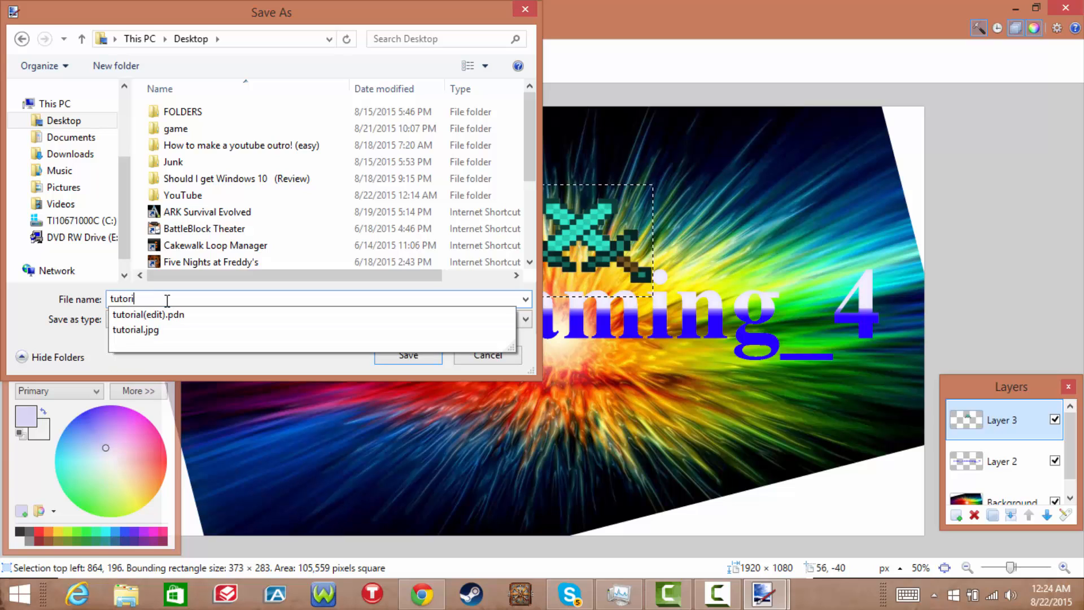
type("alart")
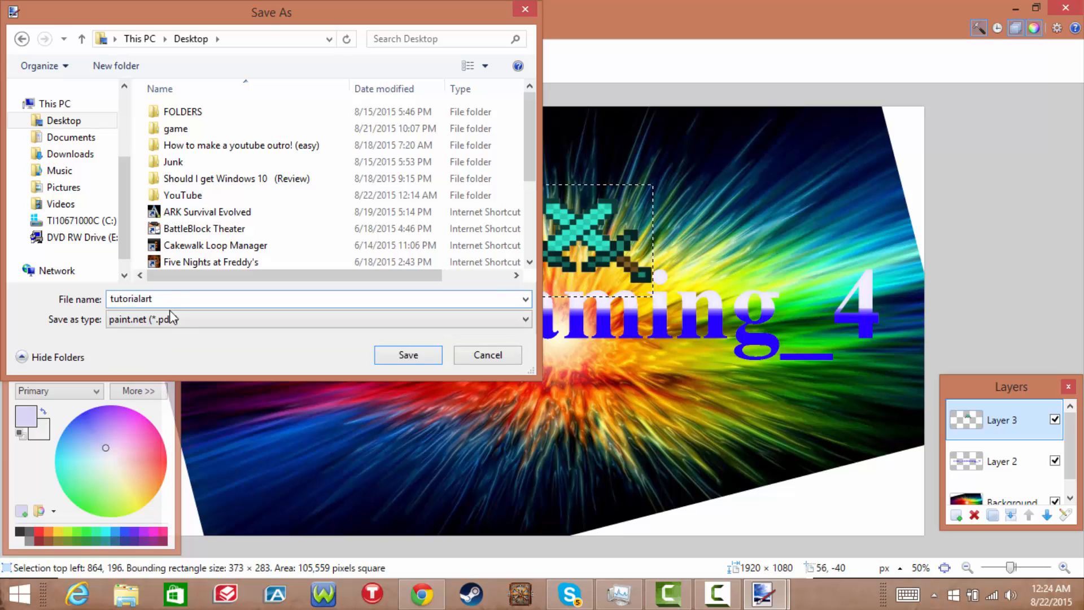
Step: Save the graphic as a JPEG at quality 95, flattening its layers
left_click(183, 317)
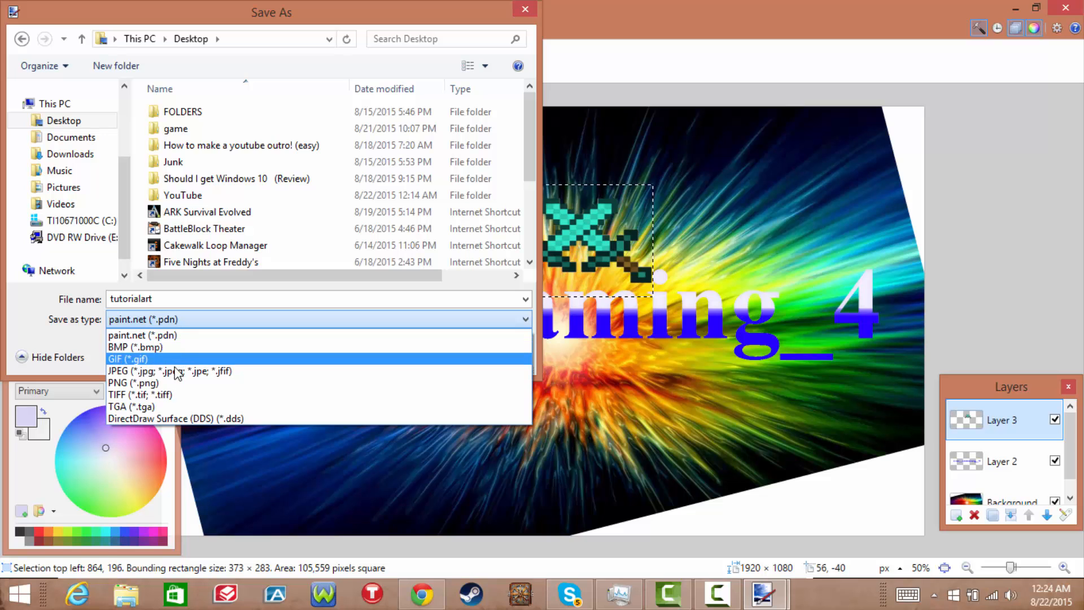
key("Escape")
key("j")
left_click(385, 358)
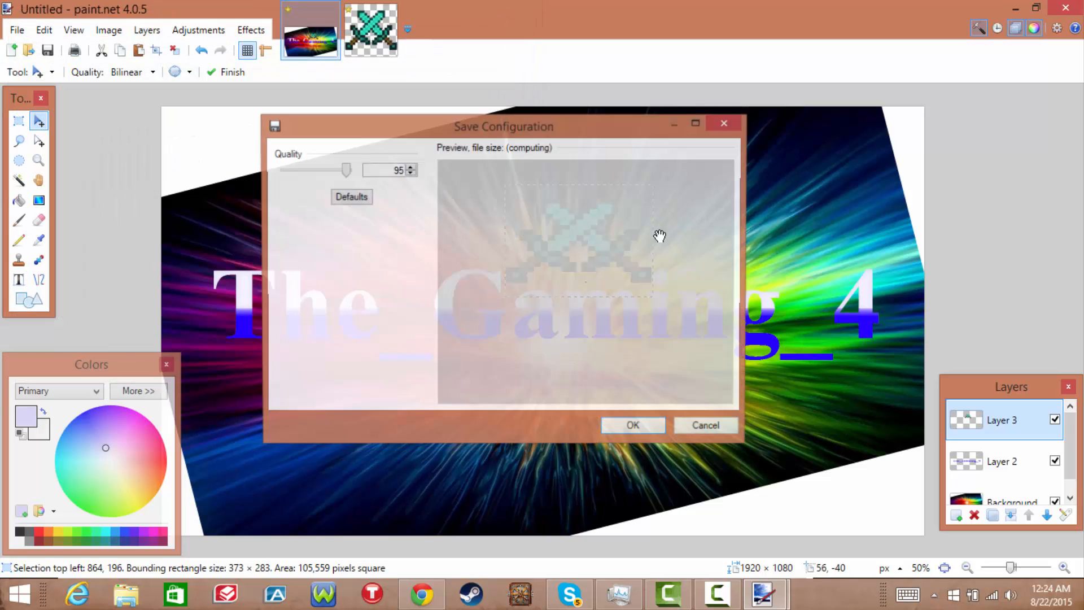
left_click_drag(644, 335, 586, 206)
left_click_drag(655, 305, 599, 253)
left_click(646, 428)
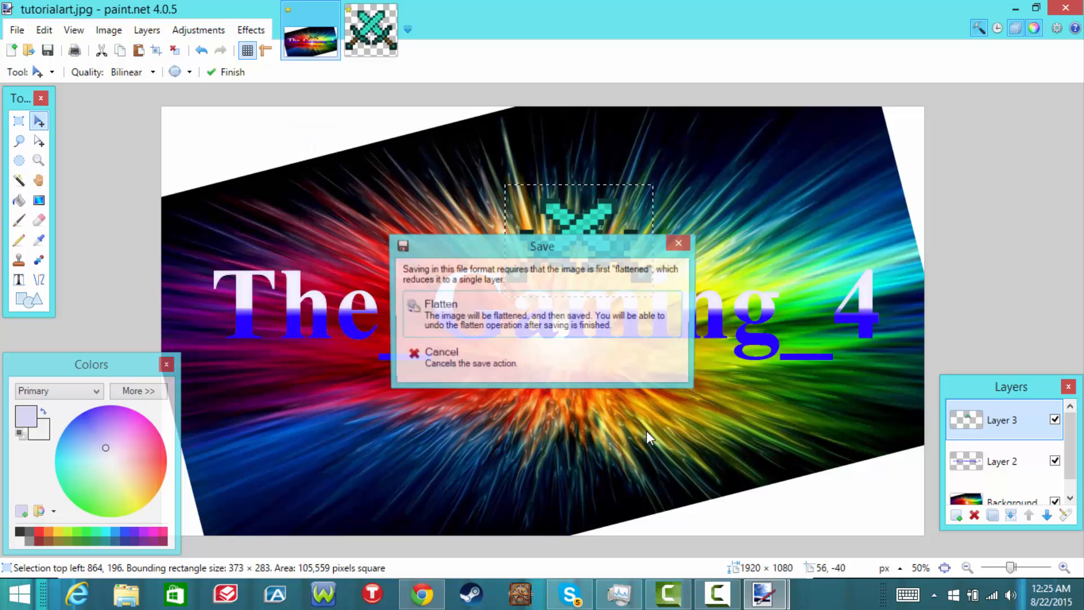
left_click(563, 324)
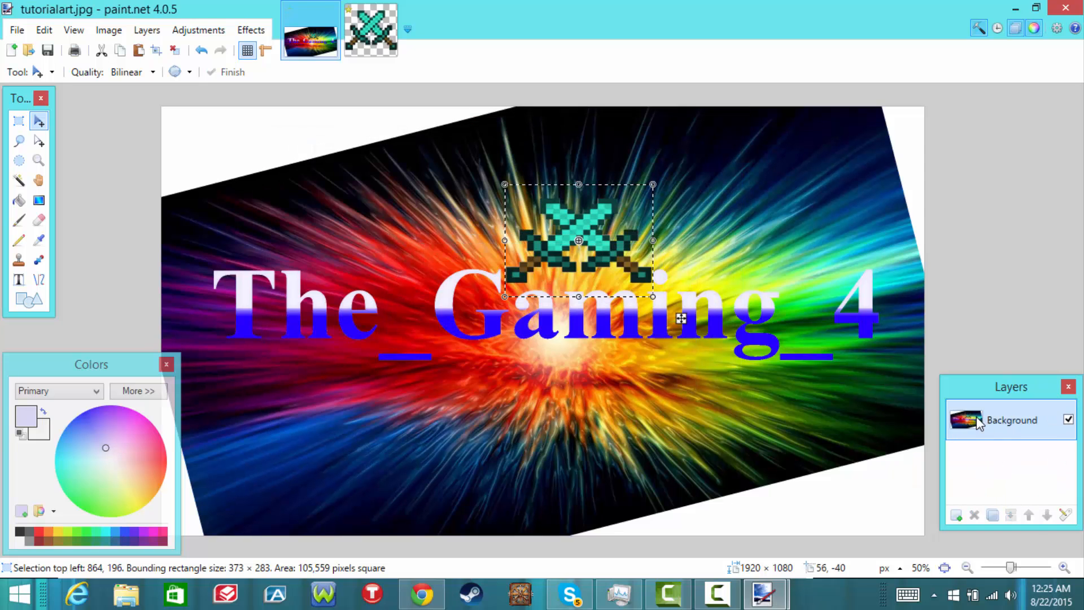
Step: Close the image editor and discard the unsaved changes to the diamond sword image
left_click(1066, 14)
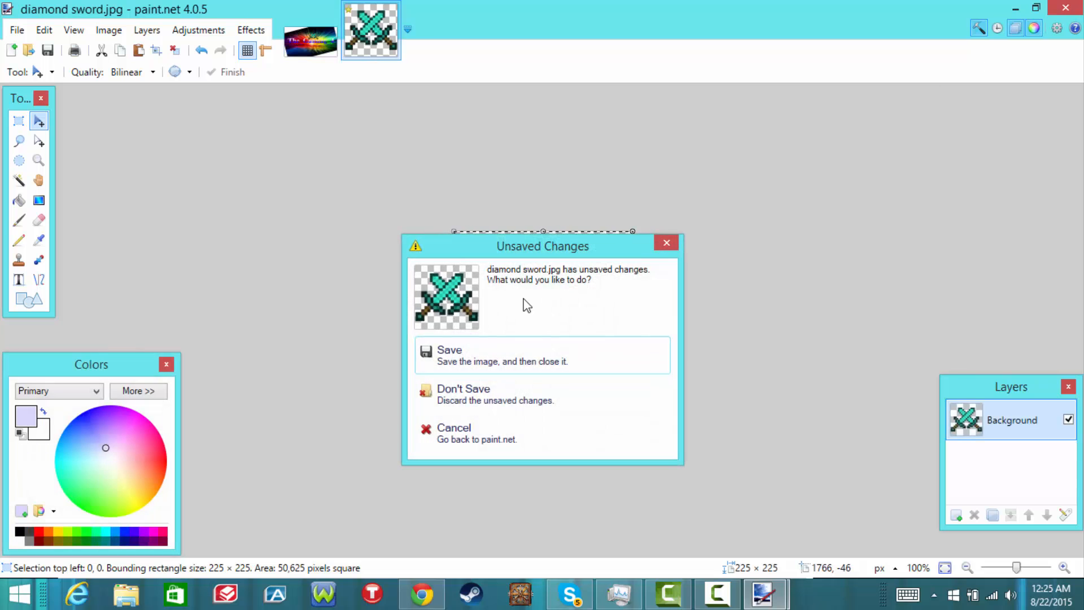
left_click(495, 395)
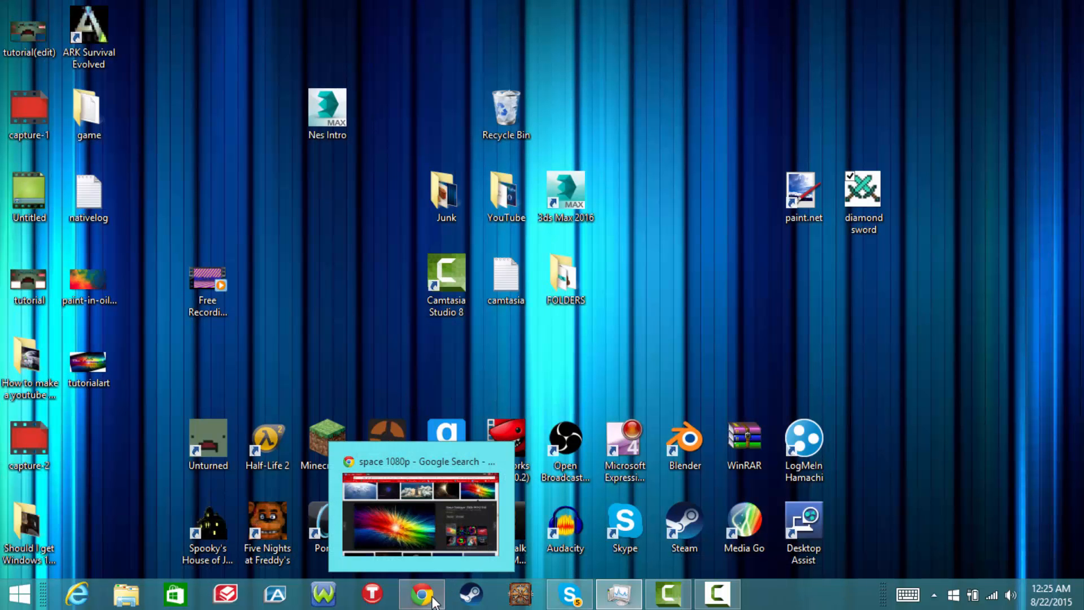
Step: Switch to Chrome and open the user's own channel page on YouTube
left_click(432, 595)
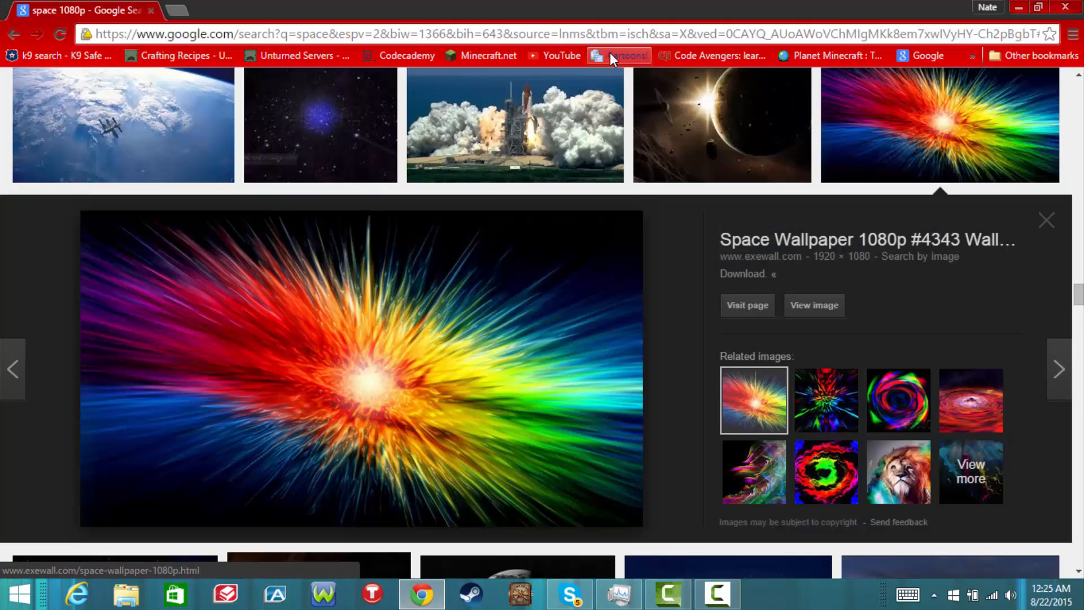
left_click(563, 56)
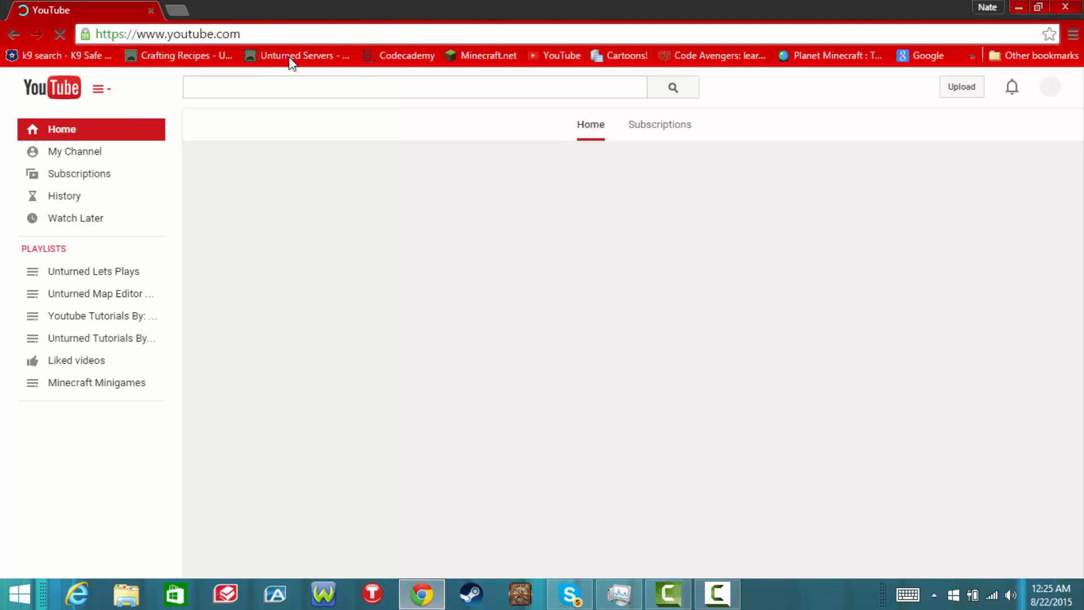
left_click(89, 153)
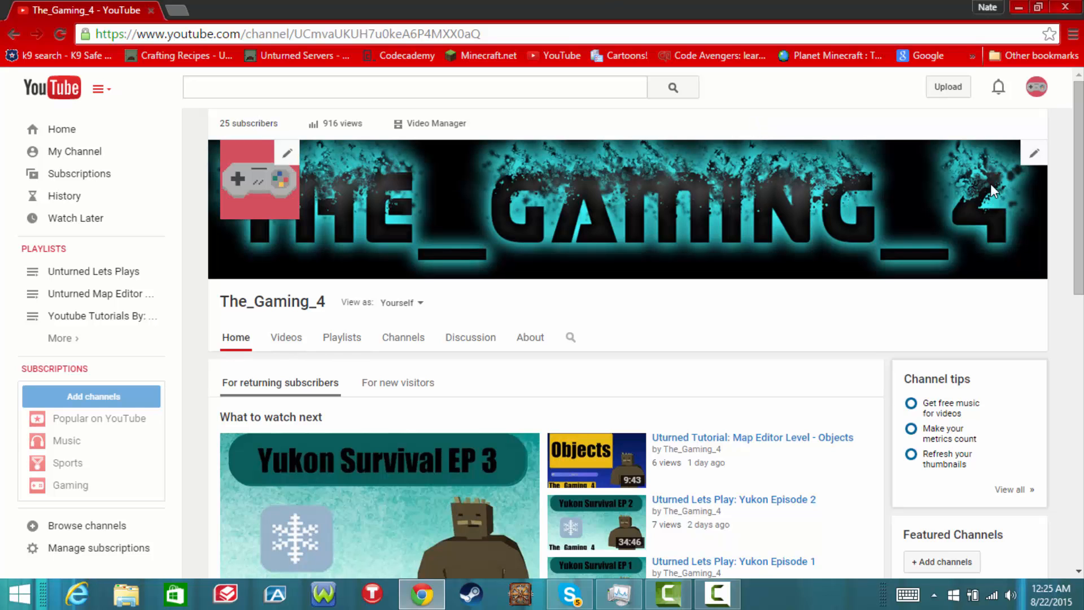
Step: Open the channel art editor and try to upload the tutorialart image from the desktop
left_click(1034, 155)
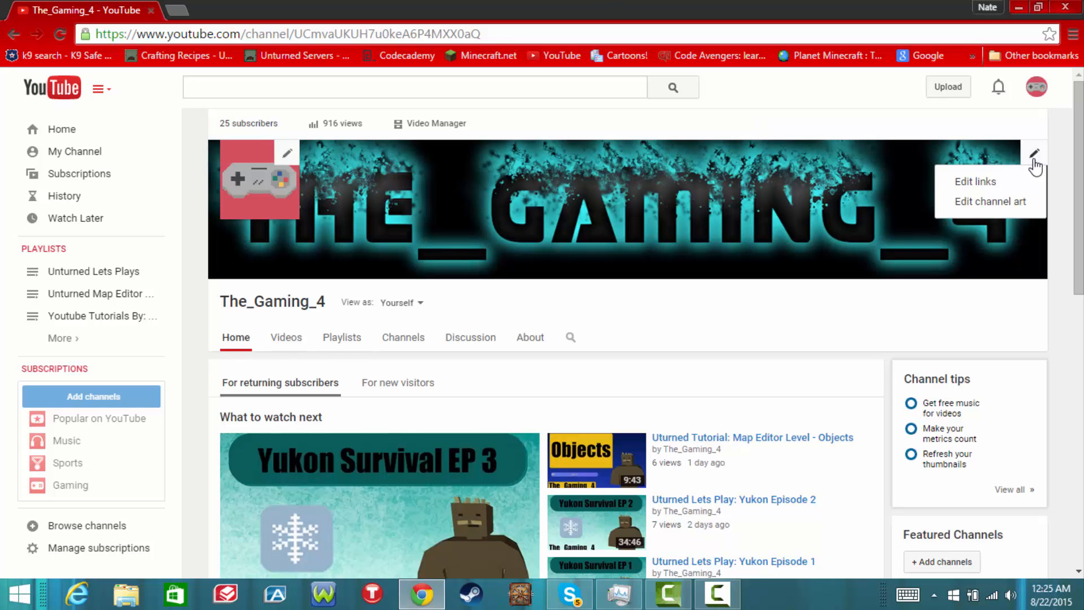
left_click(987, 202)
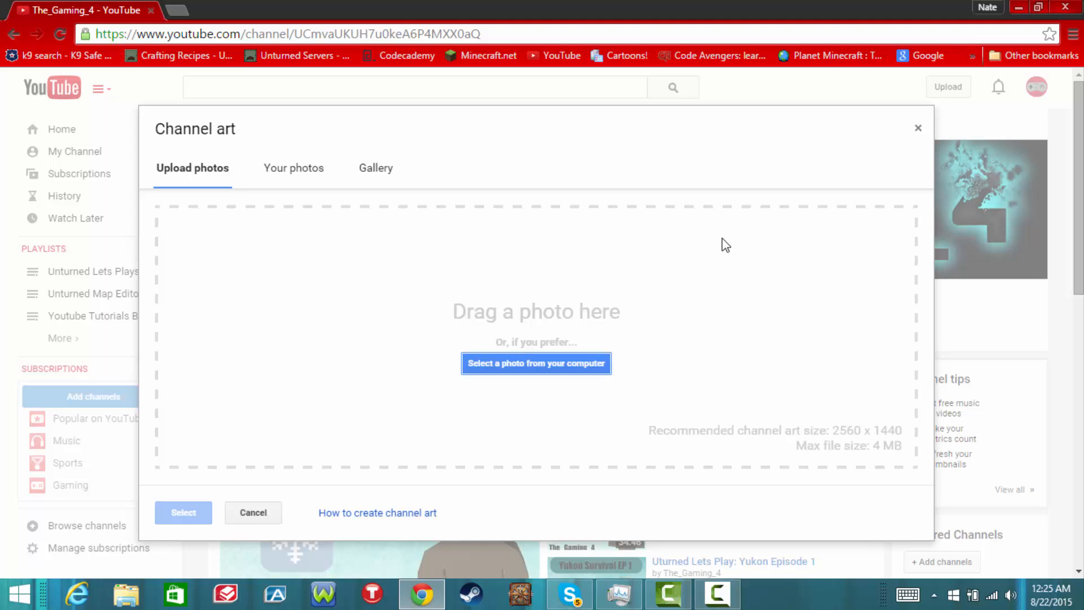
left_click_drag(544, 8, 687, 26)
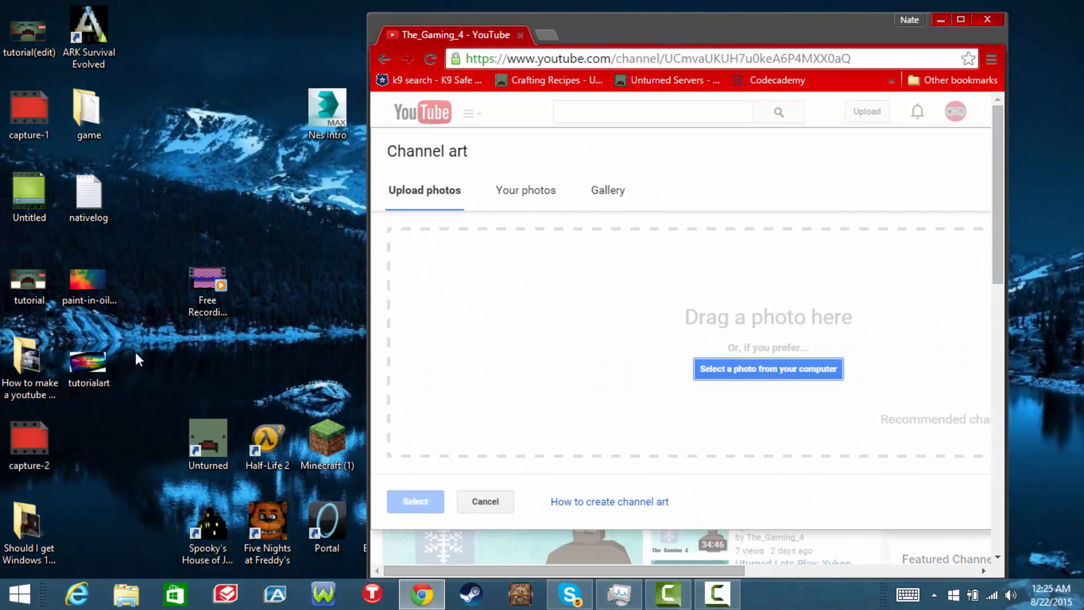
left_click_drag(102, 364, 740, 367)
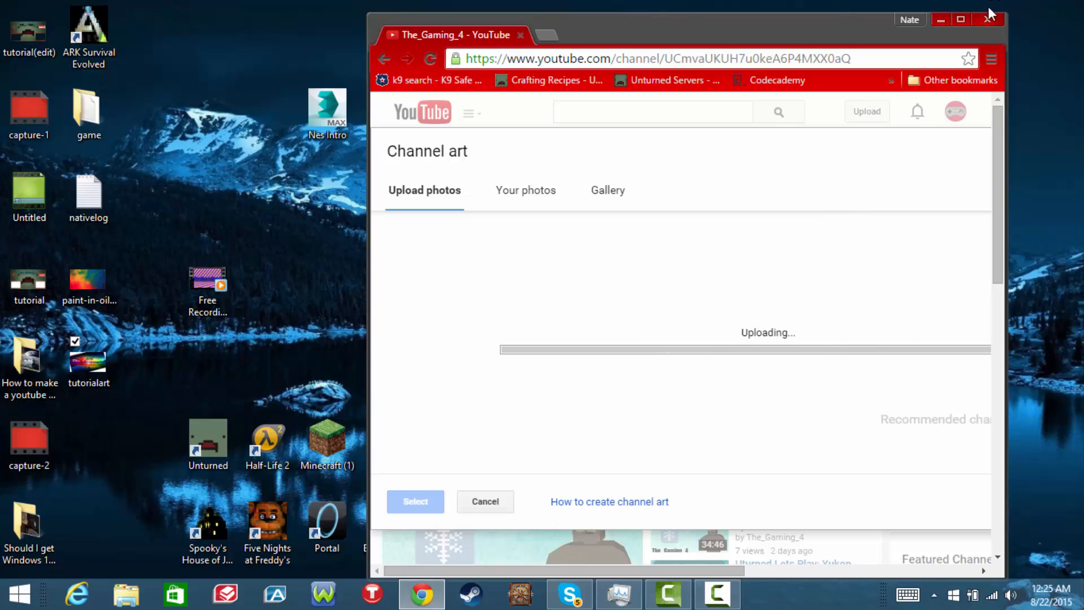
left_click(960, 20)
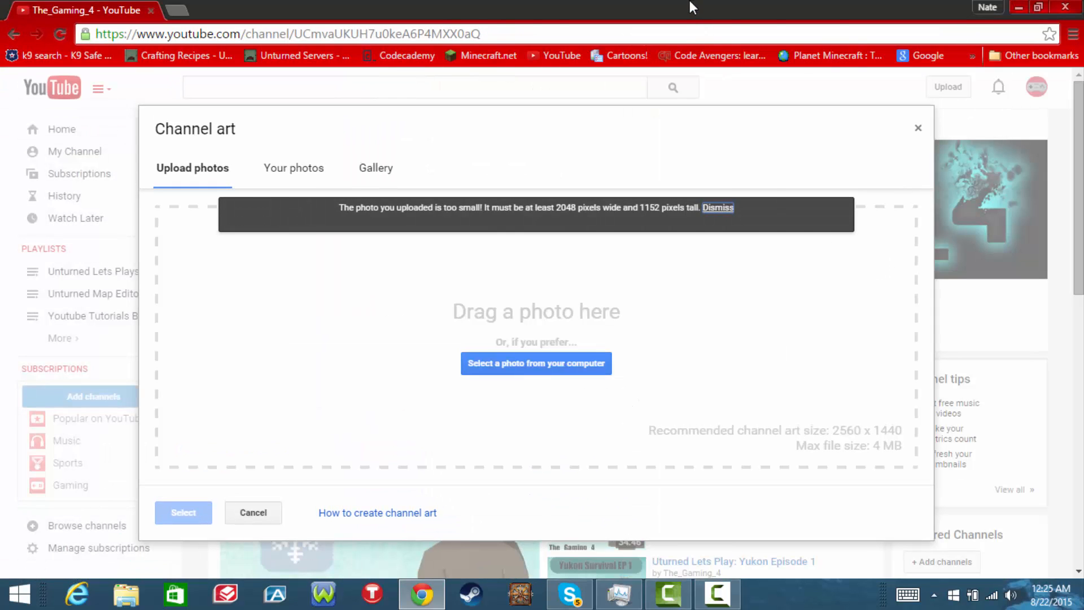
Step: Move the browser window aside, start paint.net with the tutorialart image from the desktop, and minimize the browser
left_click_drag(690, 1, 656, 46)
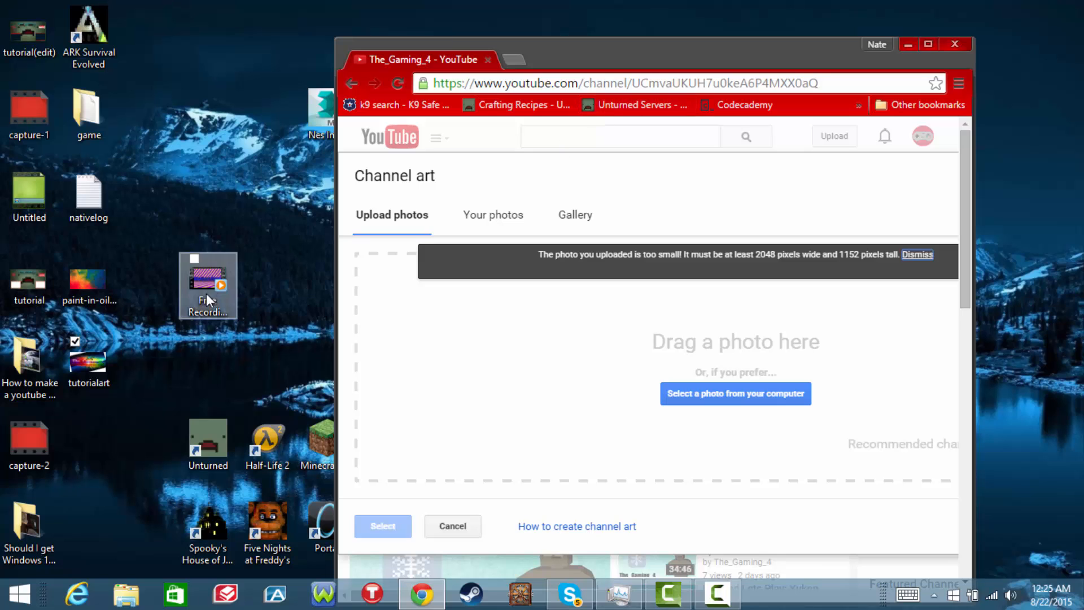
left_click_drag(729, 52, 527, 86)
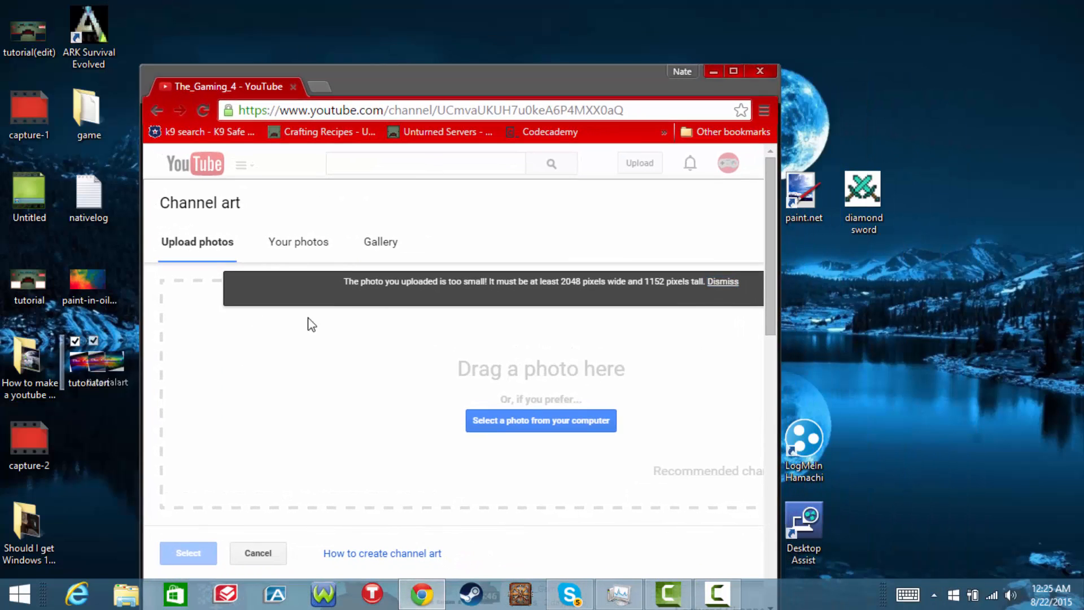
double_click(816, 201)
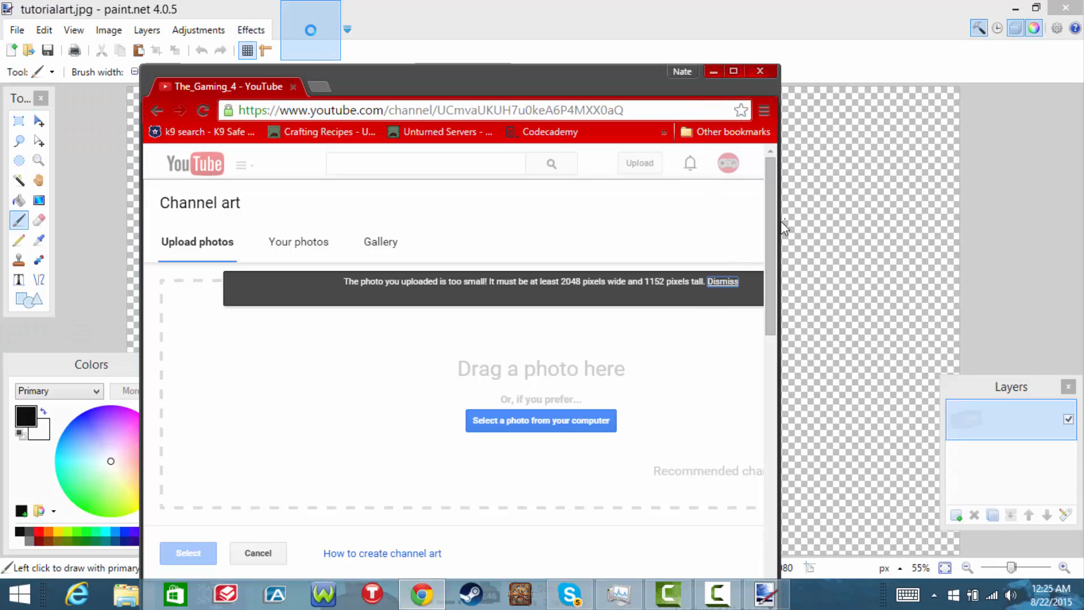
left_click_drag(780, 249, 975, 248)
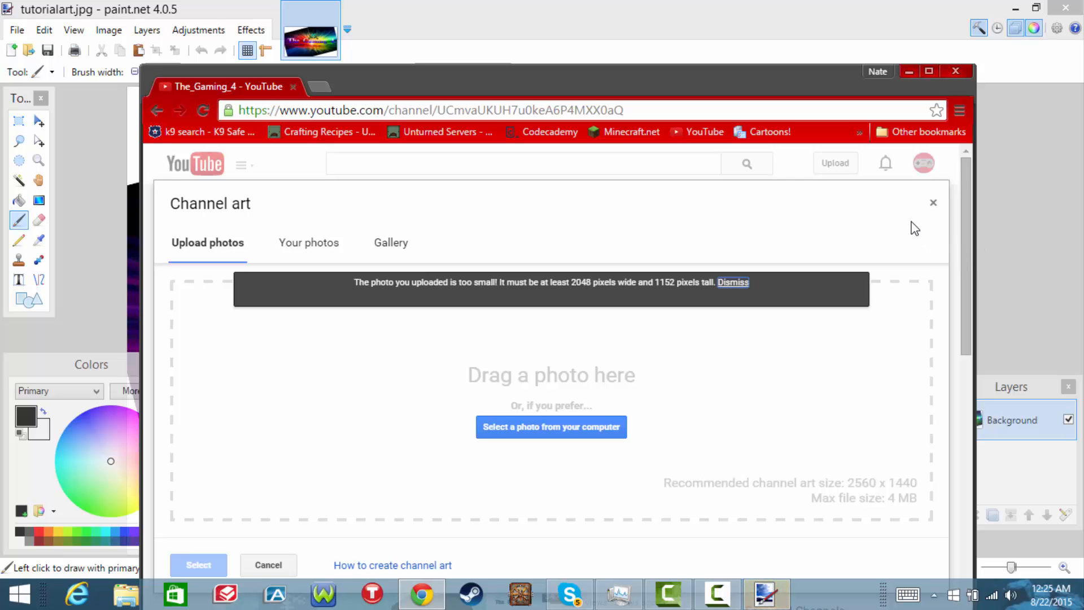
left_click(910, 72)
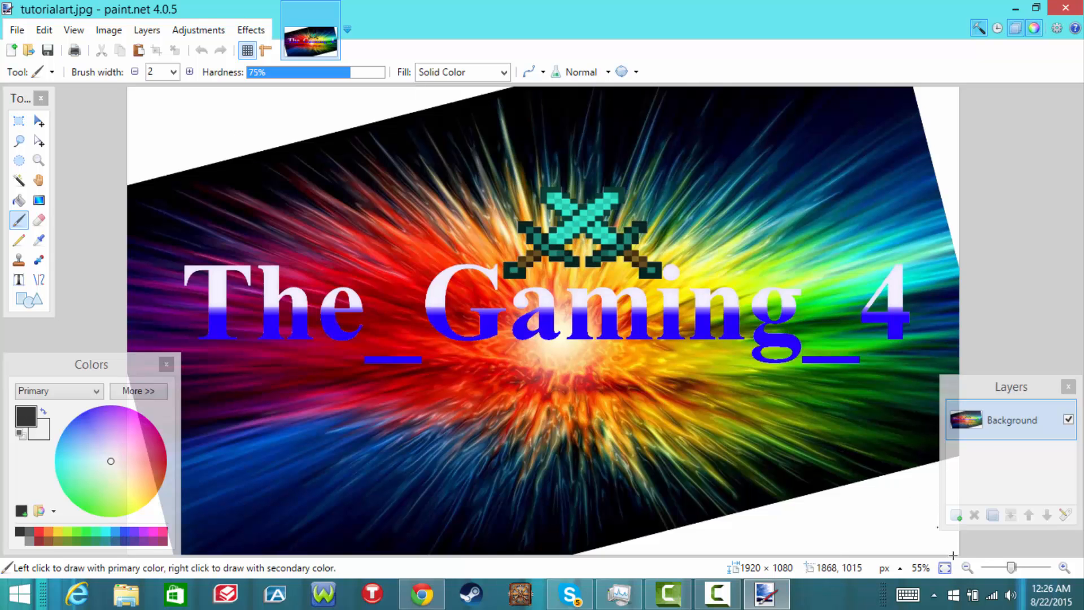
Step: Select the entire tutorialart image with a rectangular selection and copy it
left_click(966, 567)
left_click(966, 568)
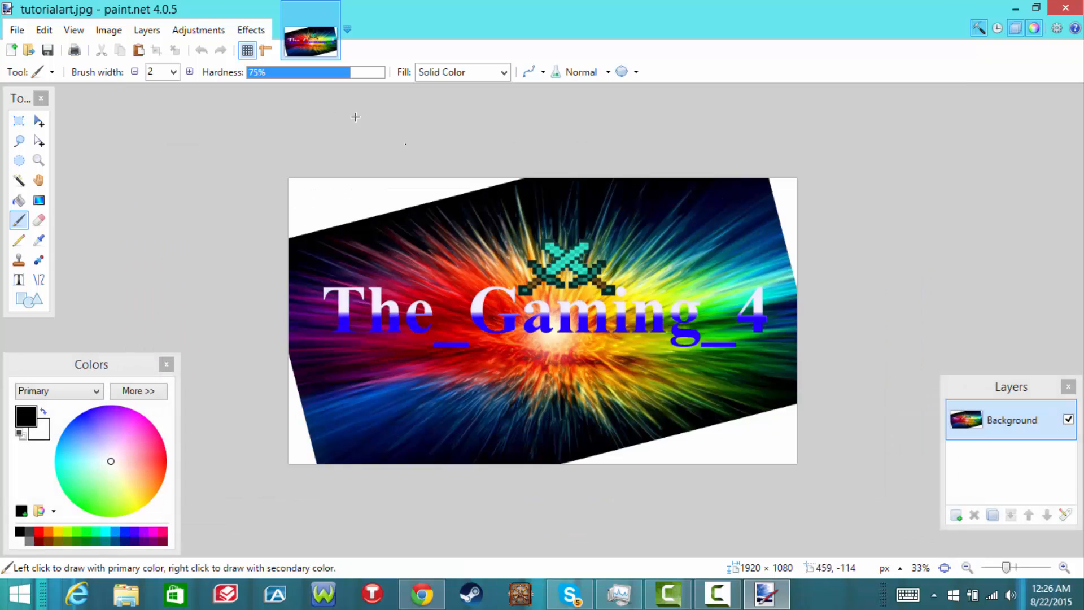
left_click(19, 120)
left_click_drag(286, 172, 812, 474)
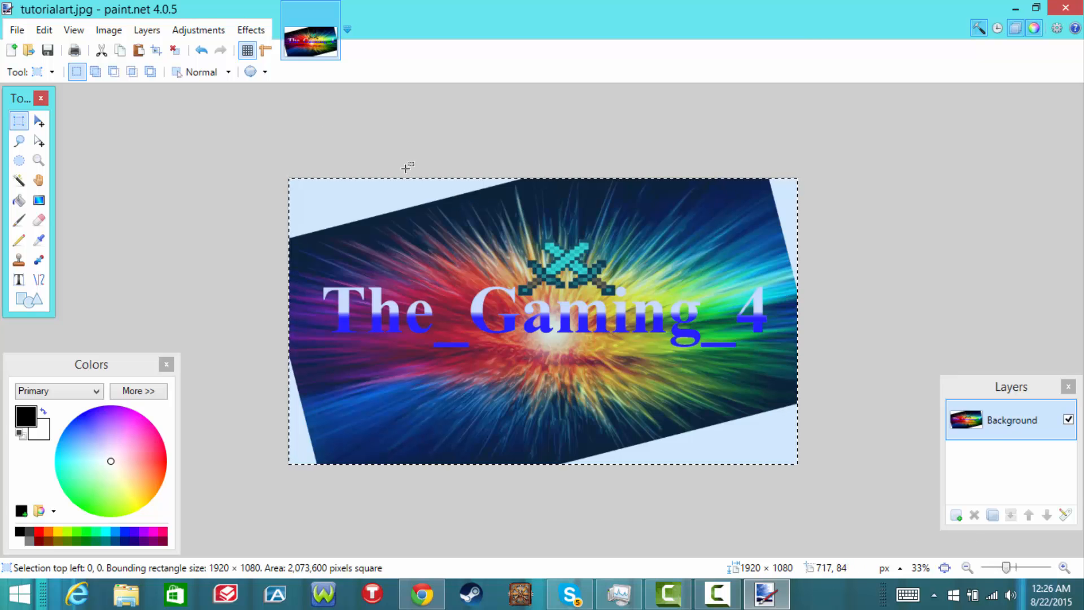
Step: Create a new blank image 2560 pixels wide and 1440 pixels high
left_click(14, 30)
left_click(17, 30)
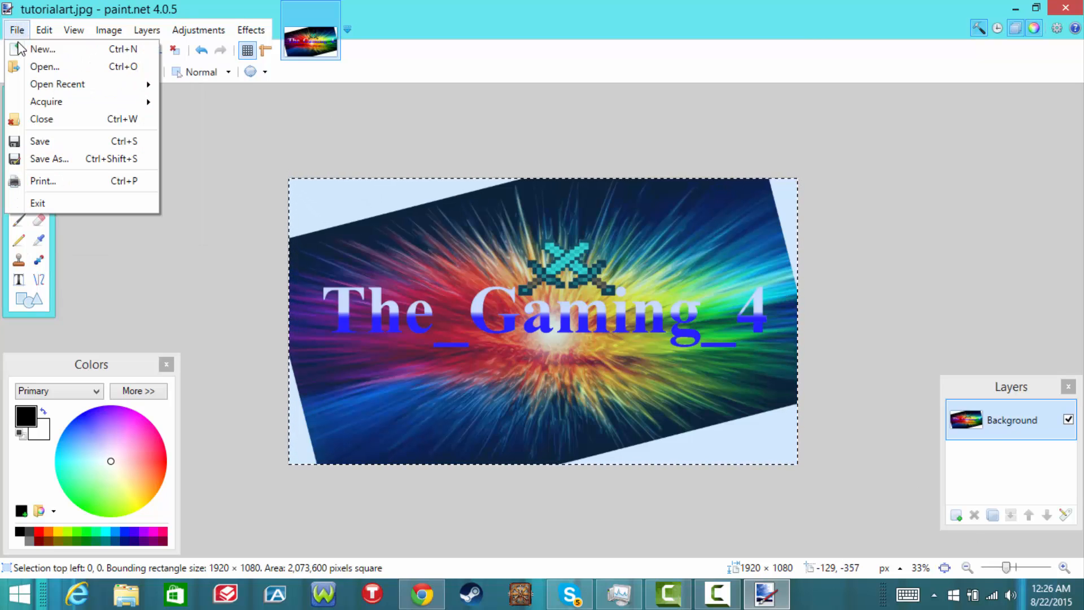
left_click(55, 51)
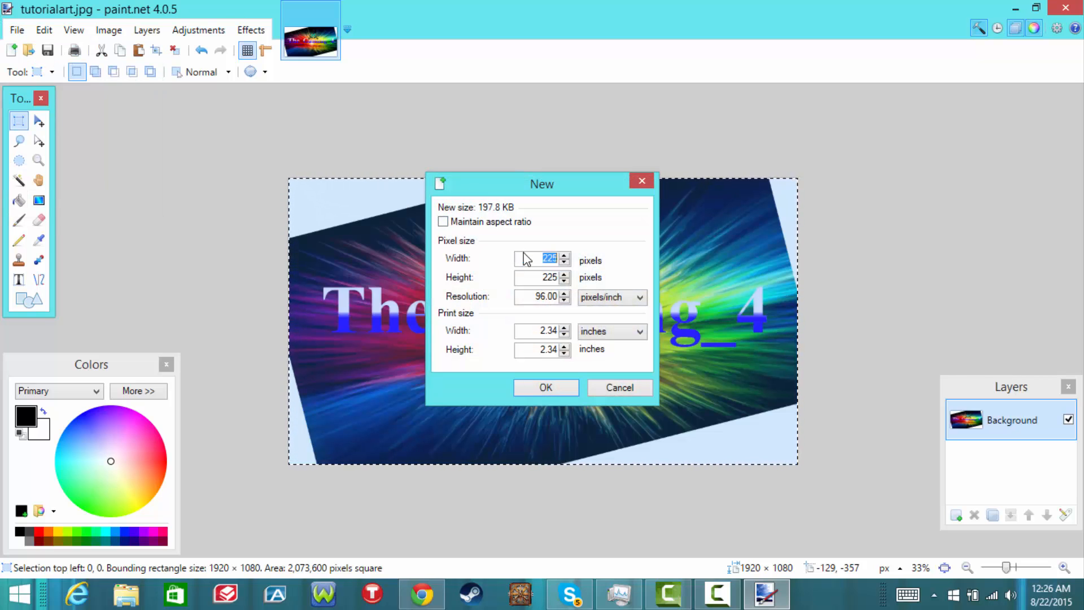
type("2560")
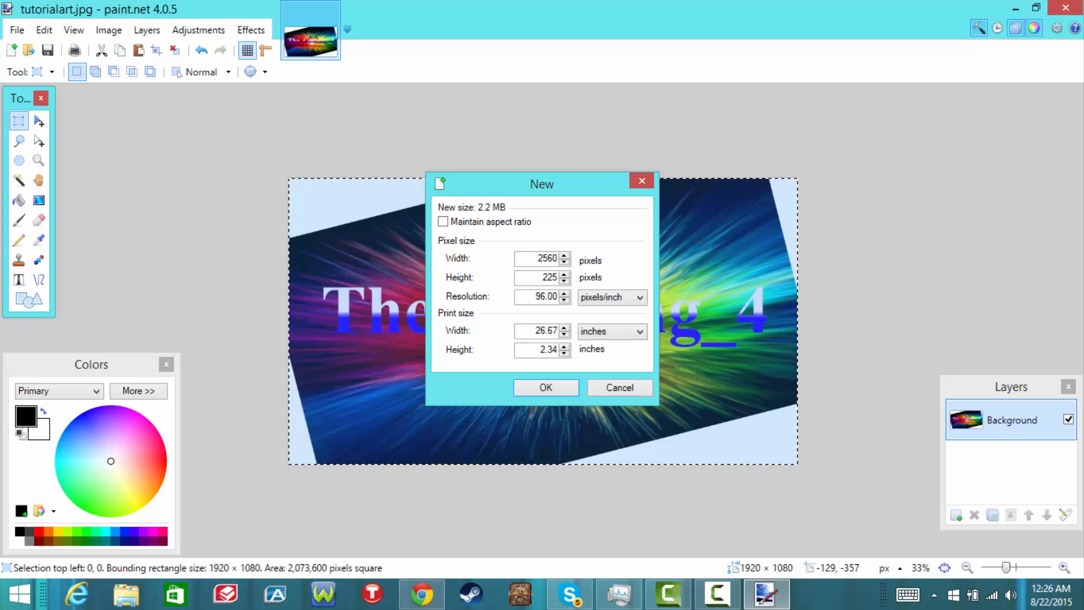
type("1440")
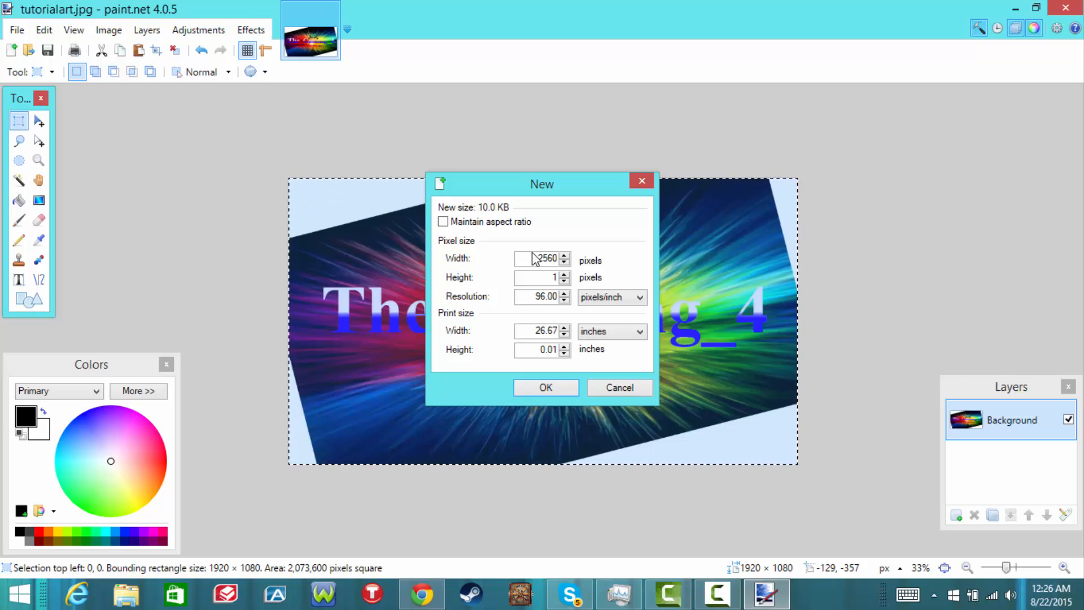
left_click(553, 385)
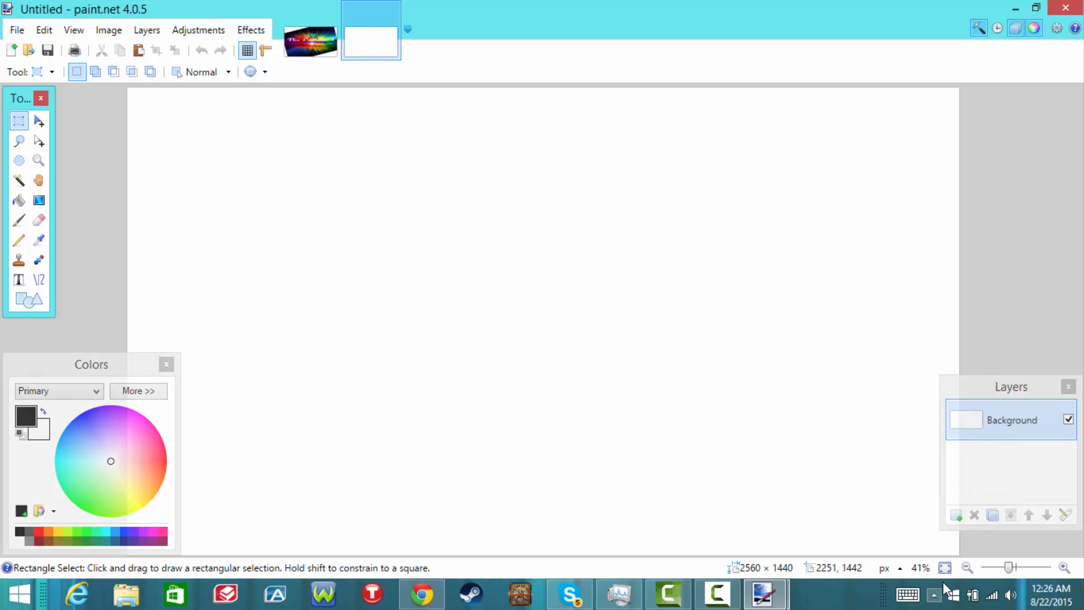
Step: Paste the copied artwork into the new blank image and enlarge it to about 2564 × 1442 pixels, filling the canvas
left_click(966, 567)
left_click(296, 40)
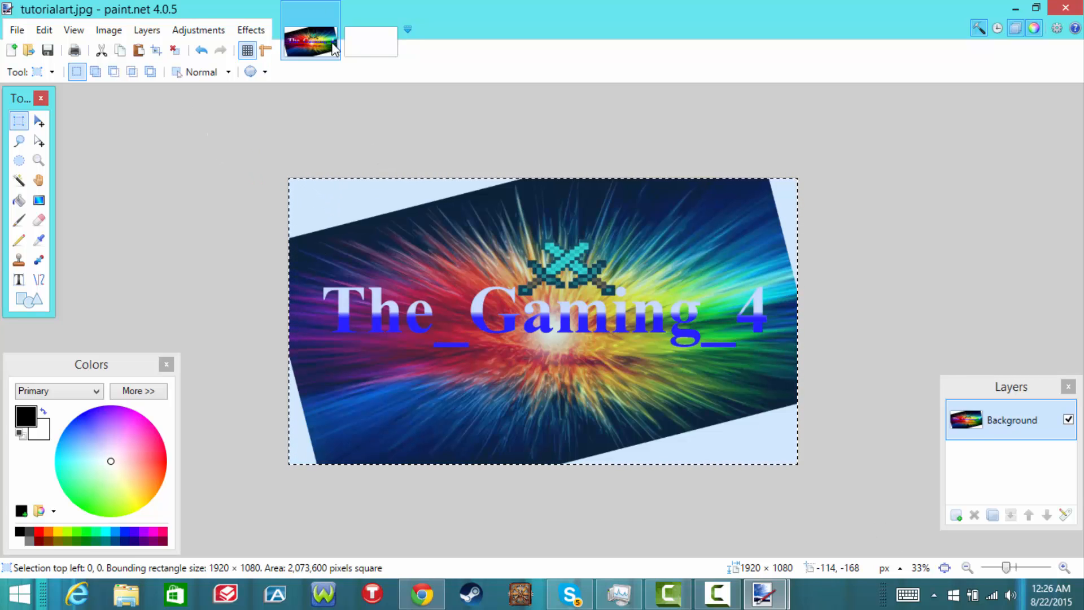
left_click(371, 42)
key("ctrl+v")
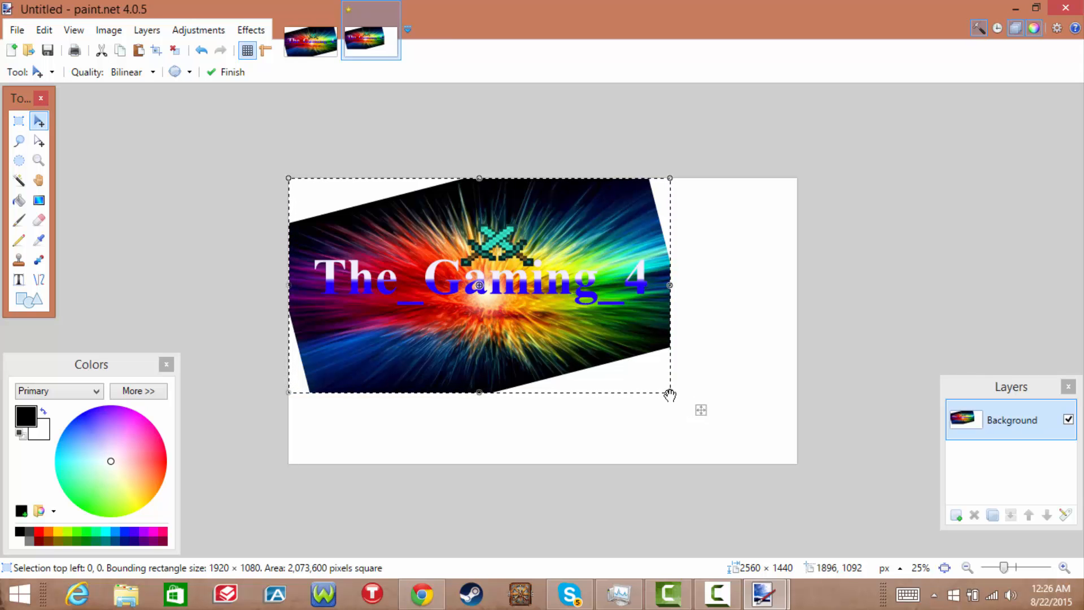
left_click_drag(668, 389, 797, 467)
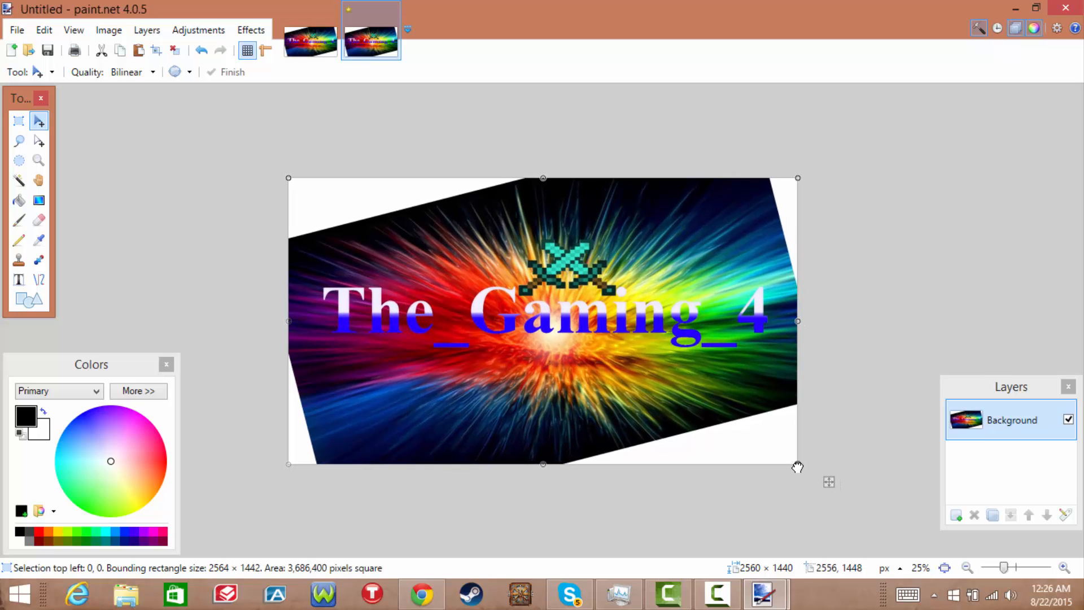
Step: Start saving the enlarged graphic to the Desktop folder under the file name "tutorialart2"
left_click(17, 30)
left_click(85, 155)
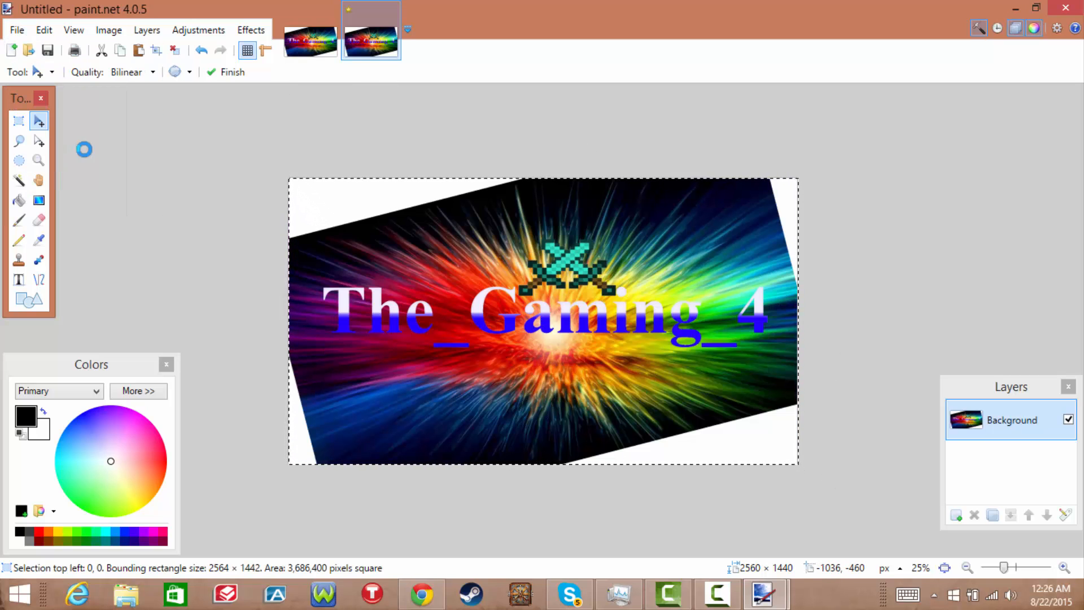
left_click(201, 299)
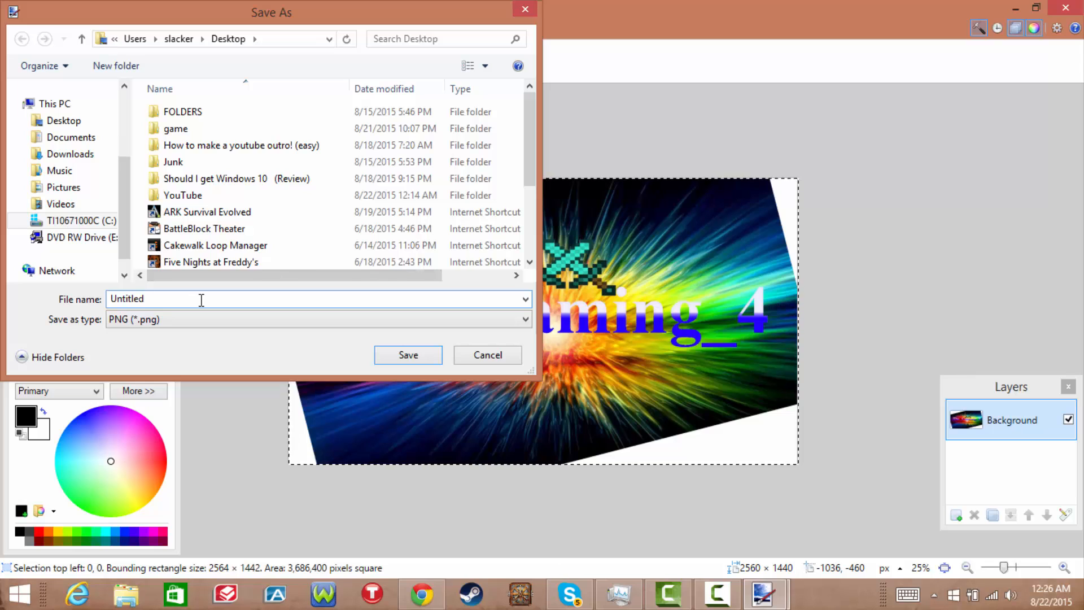
type("tut")
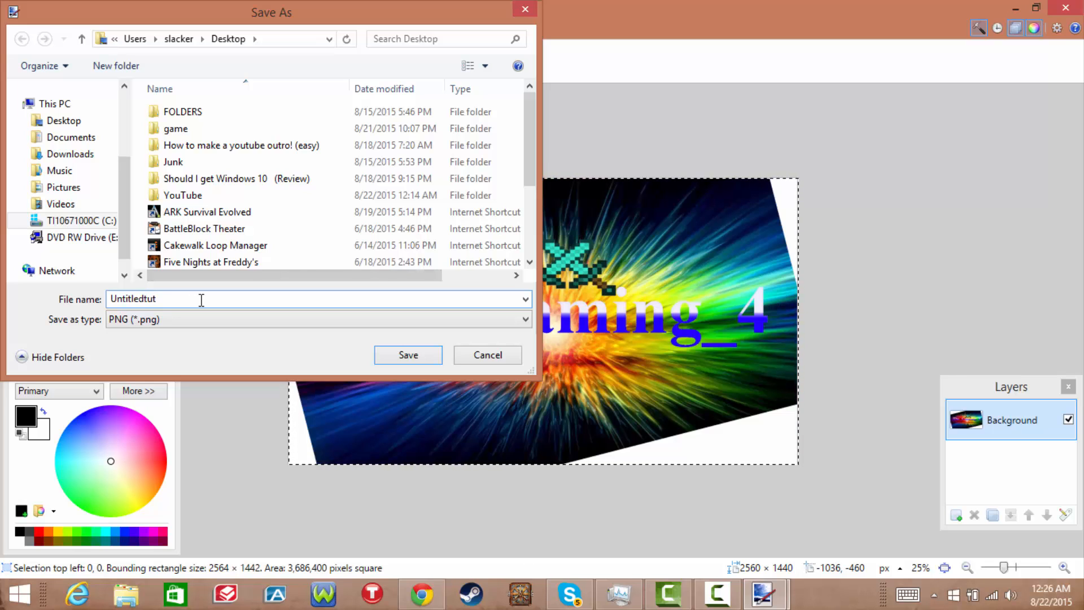
key("BackSpace")
key("BackSpace")
key("BackSpace")
key("BackSpace")
key("BackSpace")
key("BackSpace")
key("BackSpace")
key("BackSpace")
key("BackSpace")
key("BackSpace")
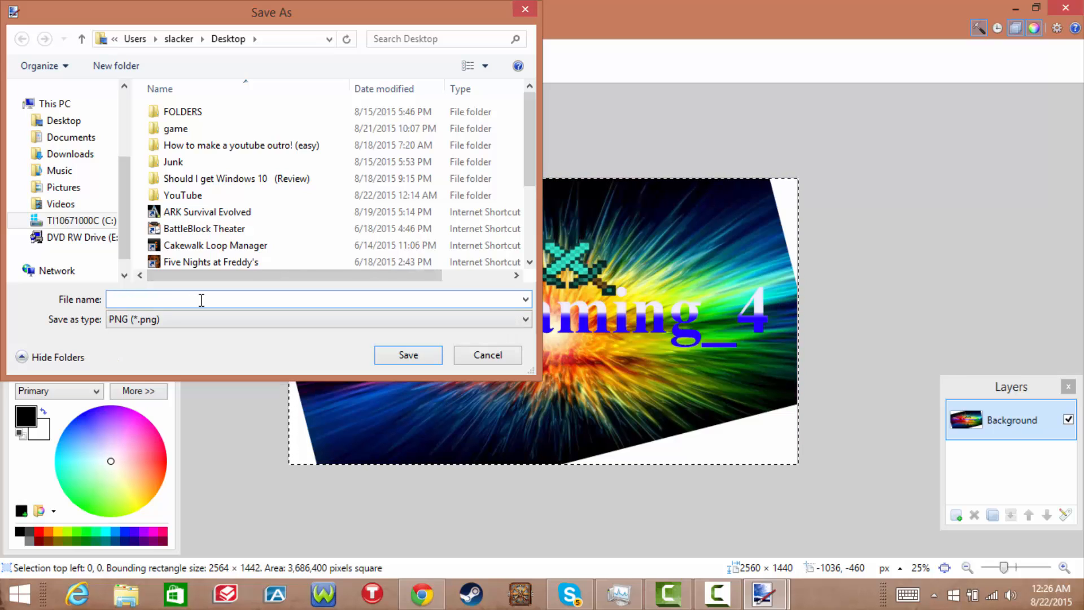
type("tutorialart2")
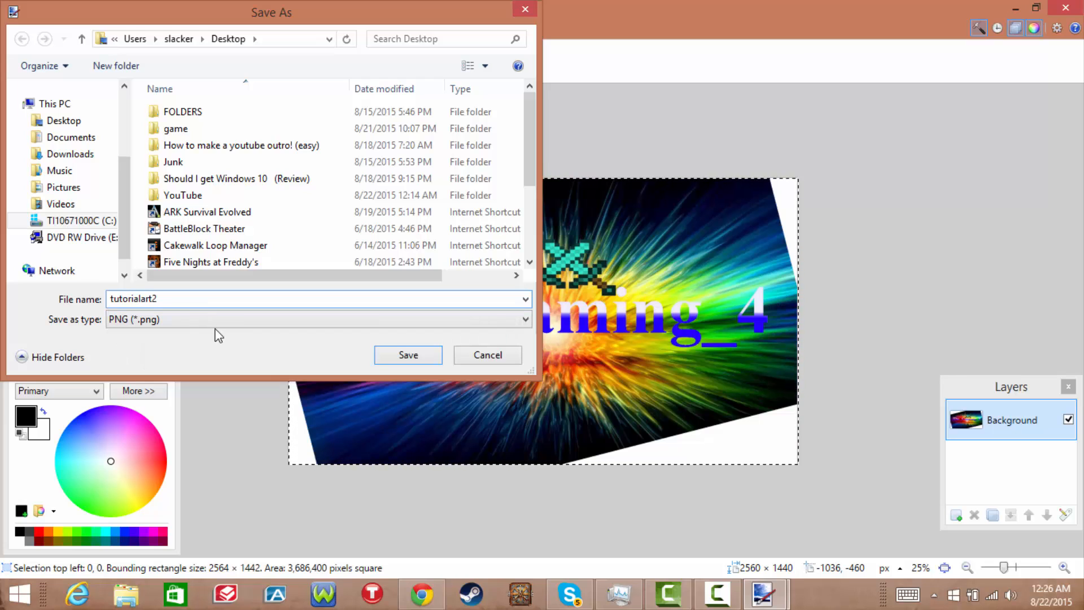
Step: Choose JPEG as the file type and save the graphic at quality 95
left_click(217, 319)
left_click(203, 371)
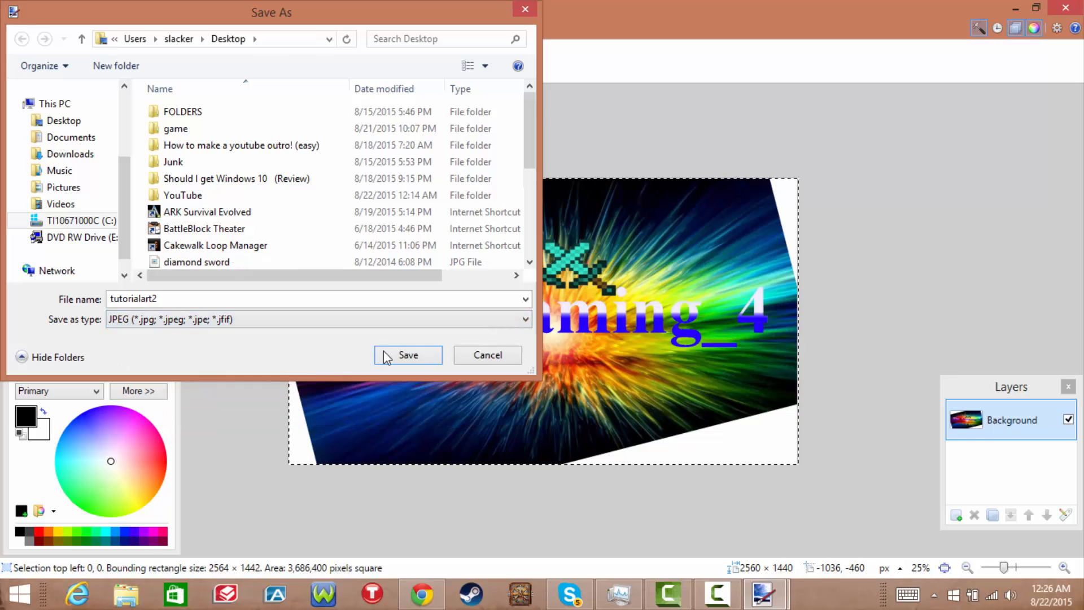
left_click(388, 356)
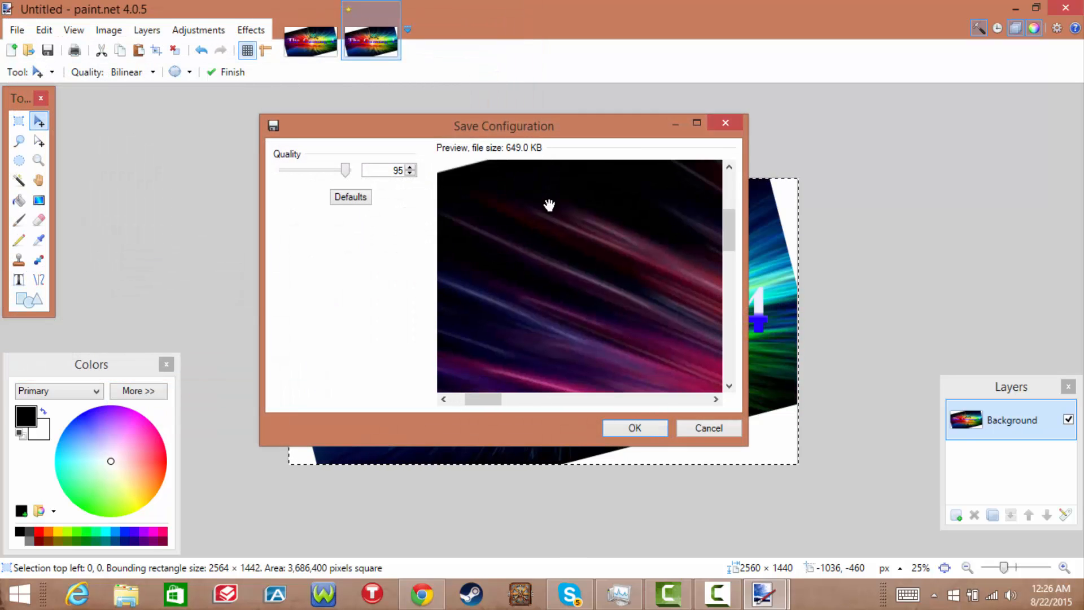
left_click(638, 426)
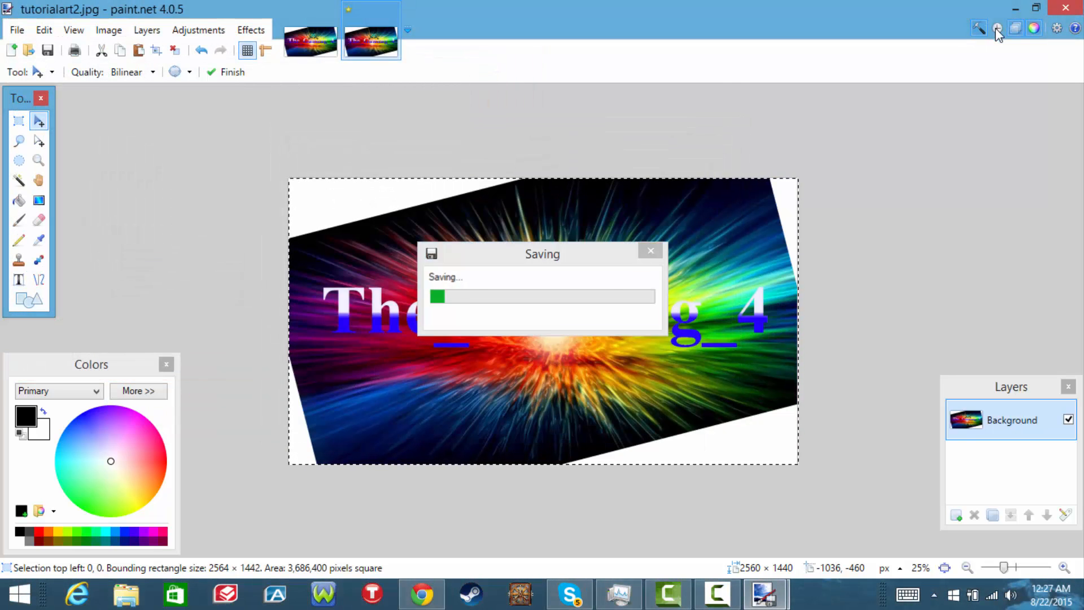
Step: Close the image editor, switch to Chrome and upload tutorialart2 from the desktop as the channel art
left_click(1074, 5)
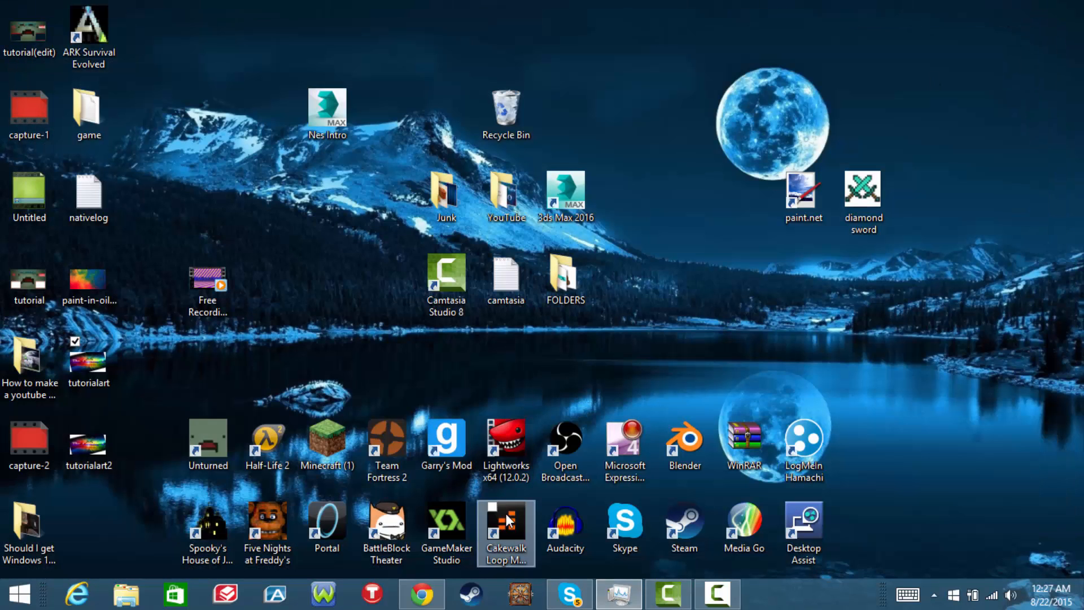
left_click(422, 593)
left_click_drag(559, 83, 628, 23)
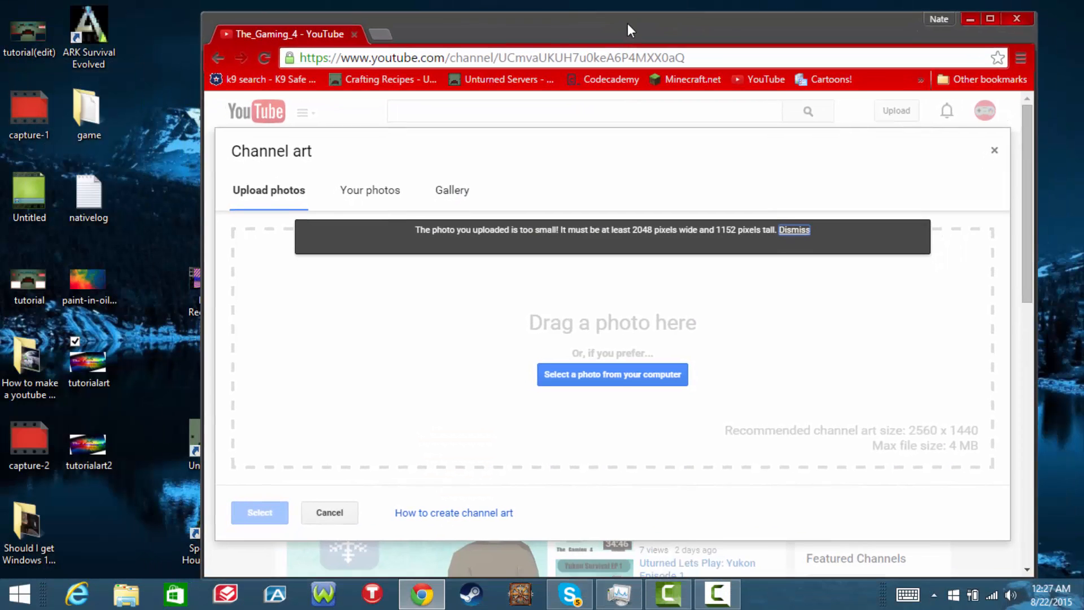
left_click_drag(99, 436, 550, 314)
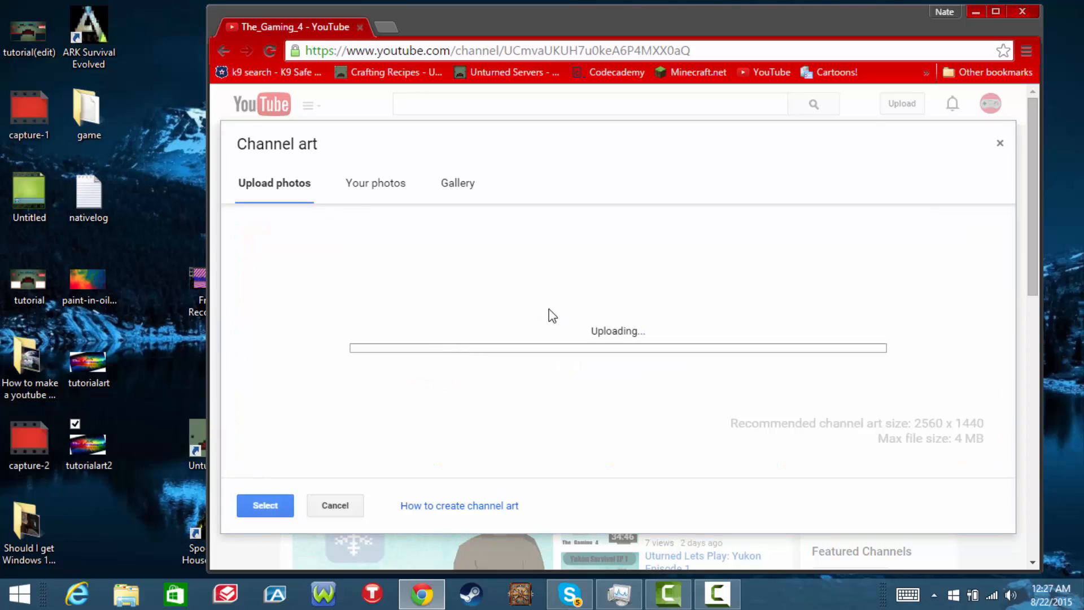
left_click(995, 12)
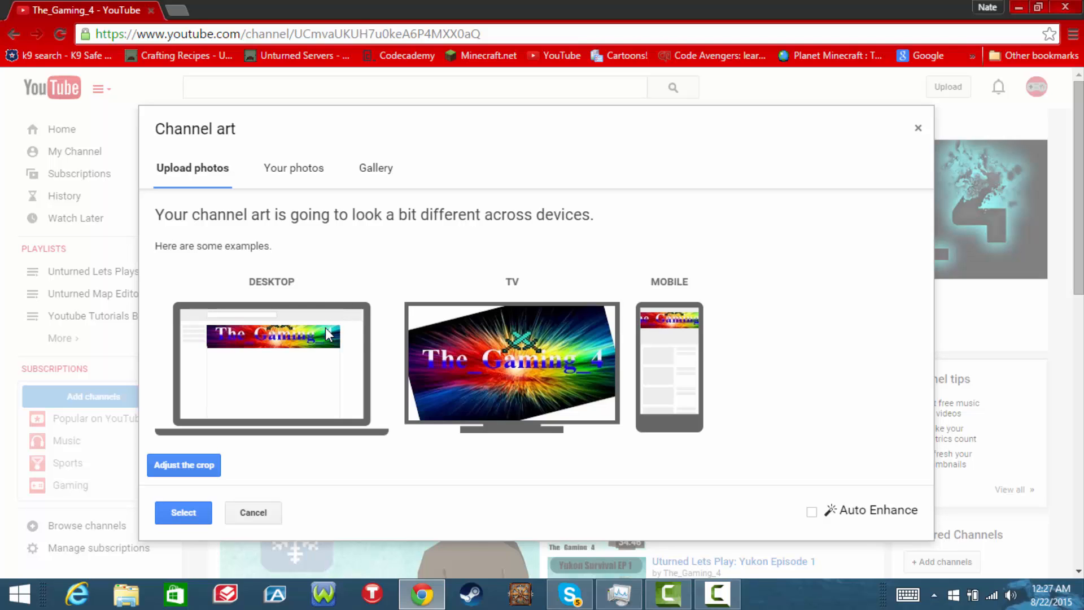
Step: Try a slightly smaller crop region for the channel art and preview it on devices
left_click(204, 466)
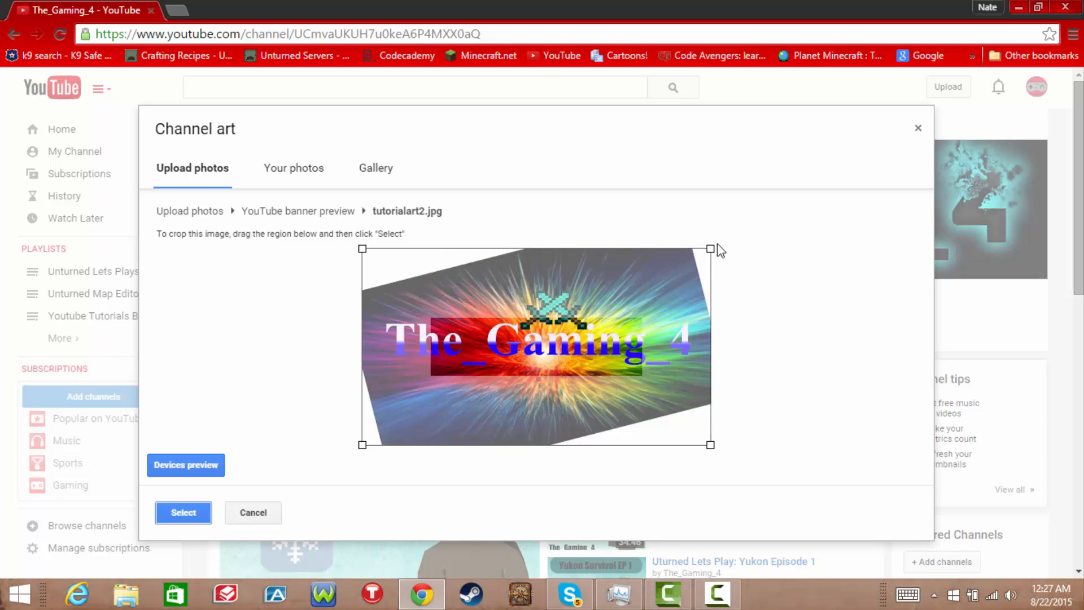
left_click_drag(710, 247, 715, 284)
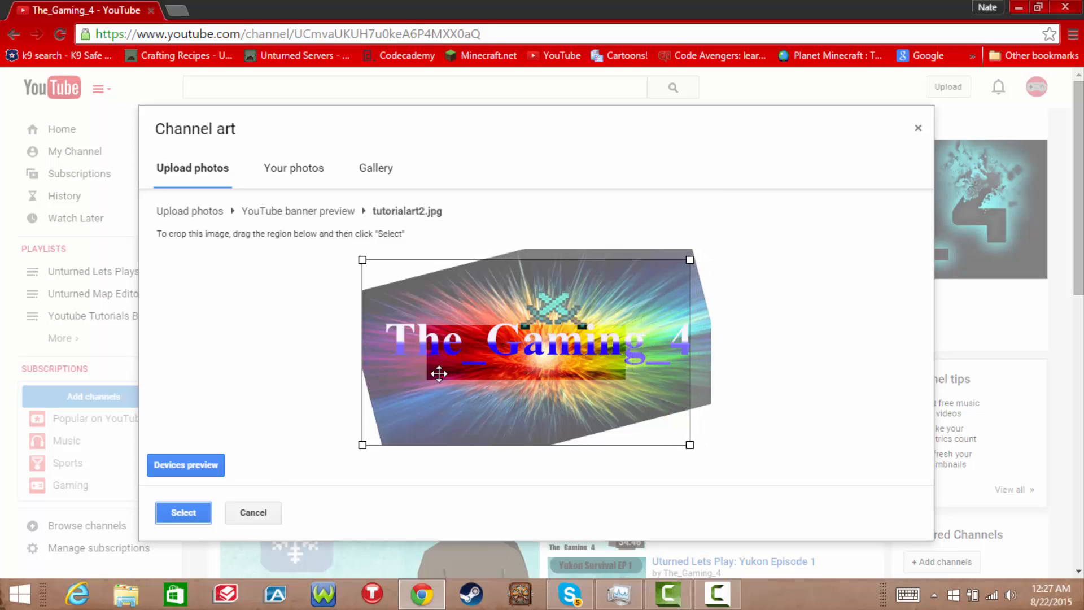
left_click(220, 470)
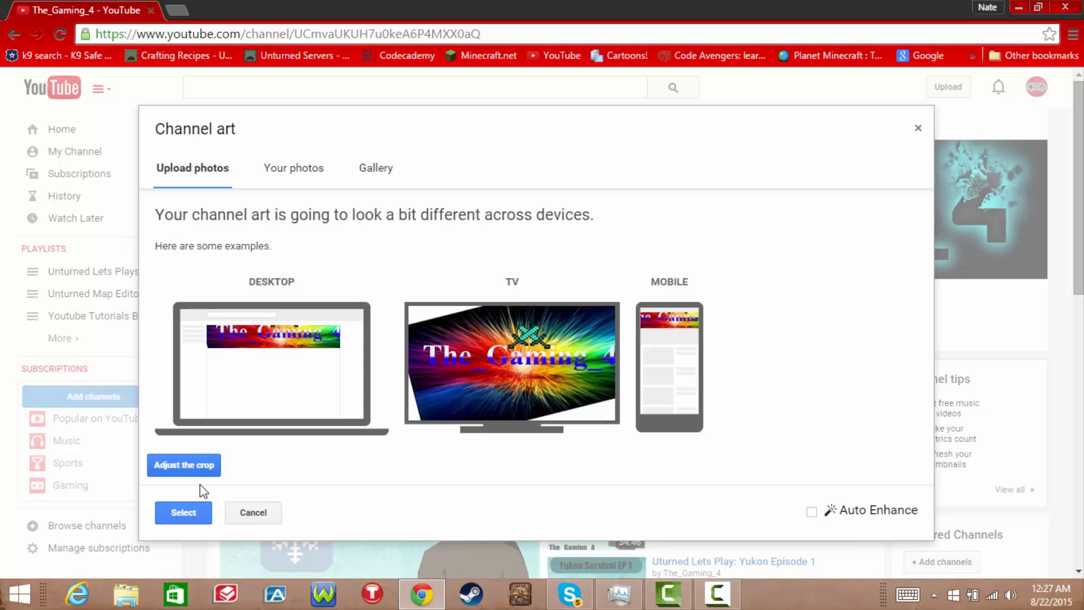
Step: Enlarge the crop region to cover nearly the whole image and apply it as the channel art
left_click(195, 470)
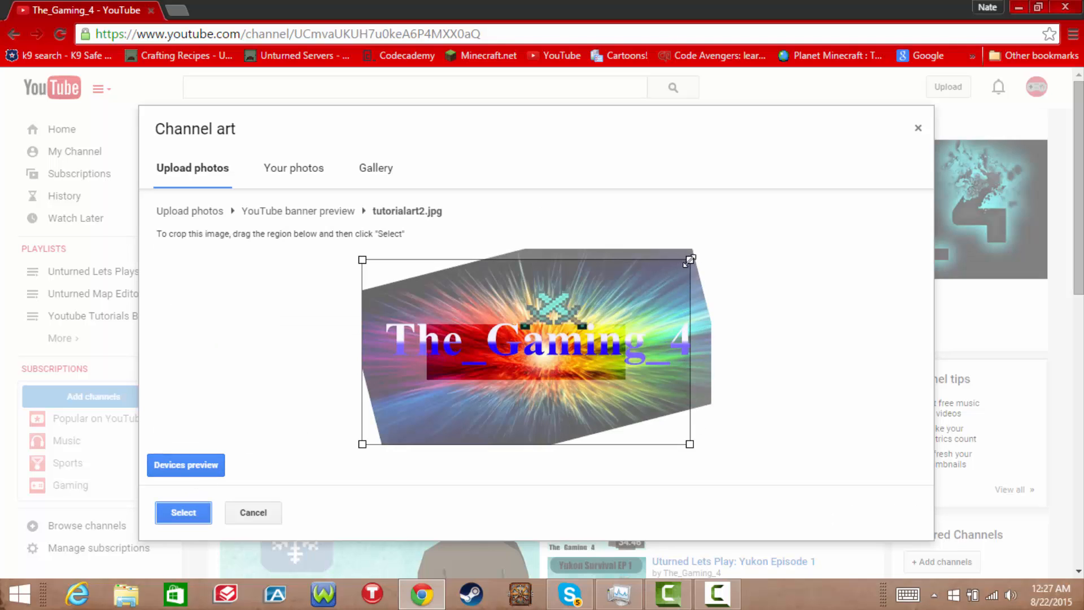
left_click_drag(689, 260, 788, 204)
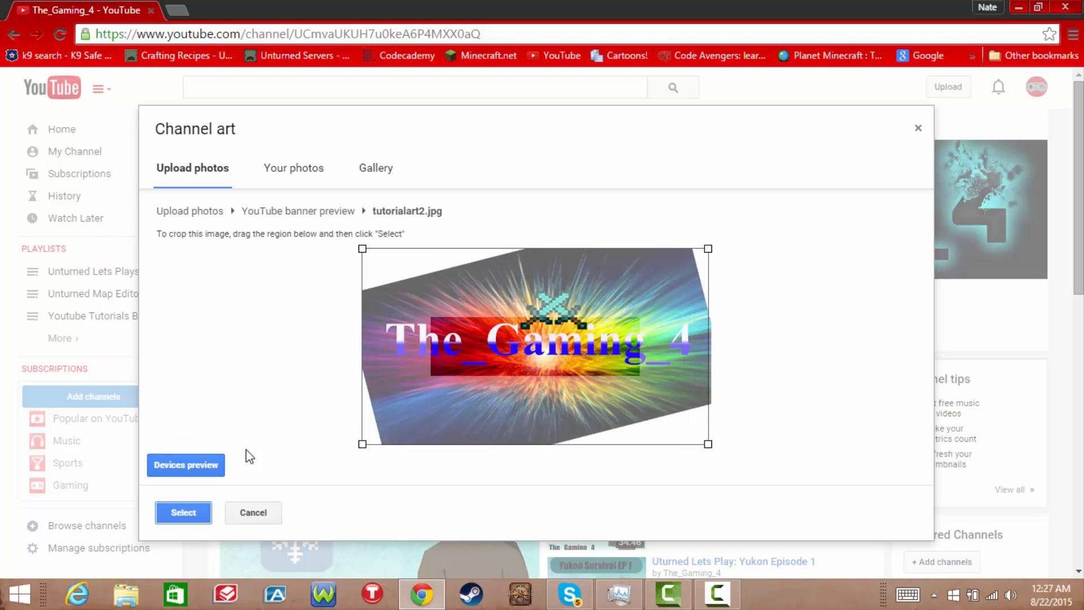
left_click(194, 513)
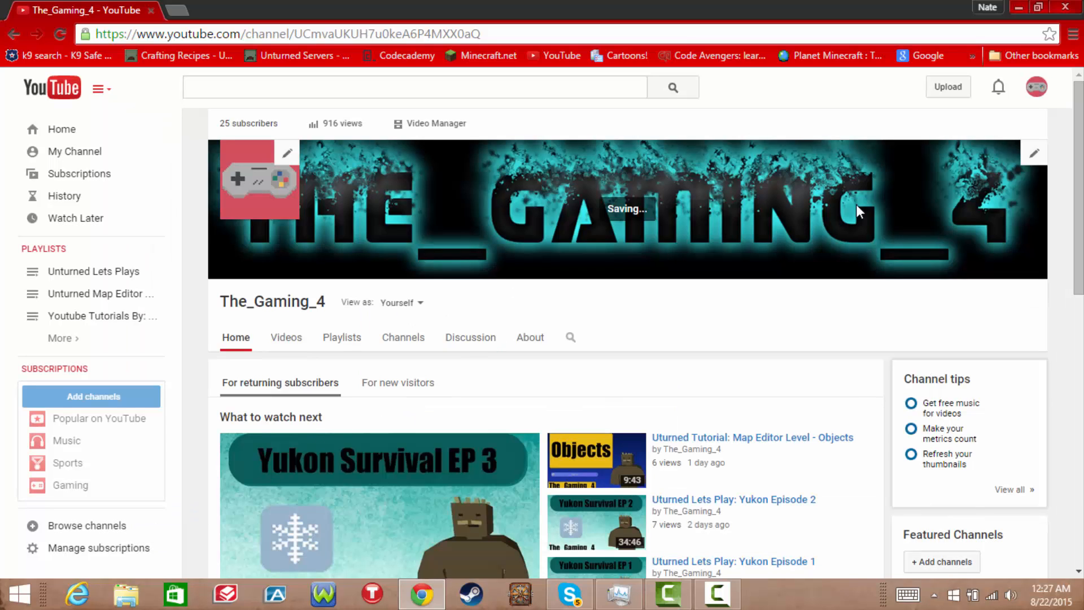